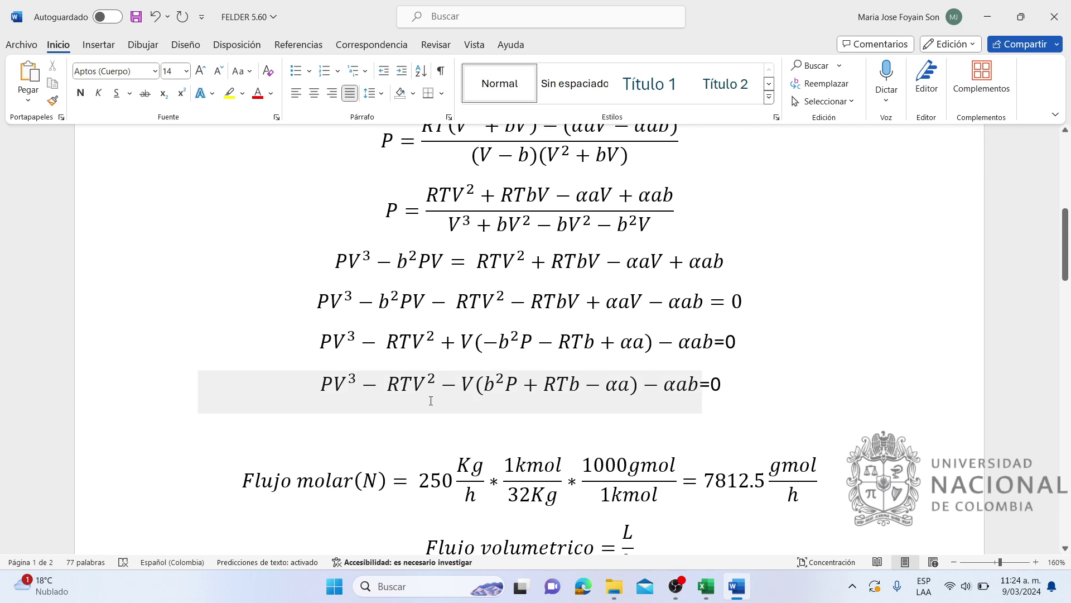
Examine the last two rearranged forms of the SRK equation, grouped as a cubic in V and set equal to zero
left_click(515, 349)
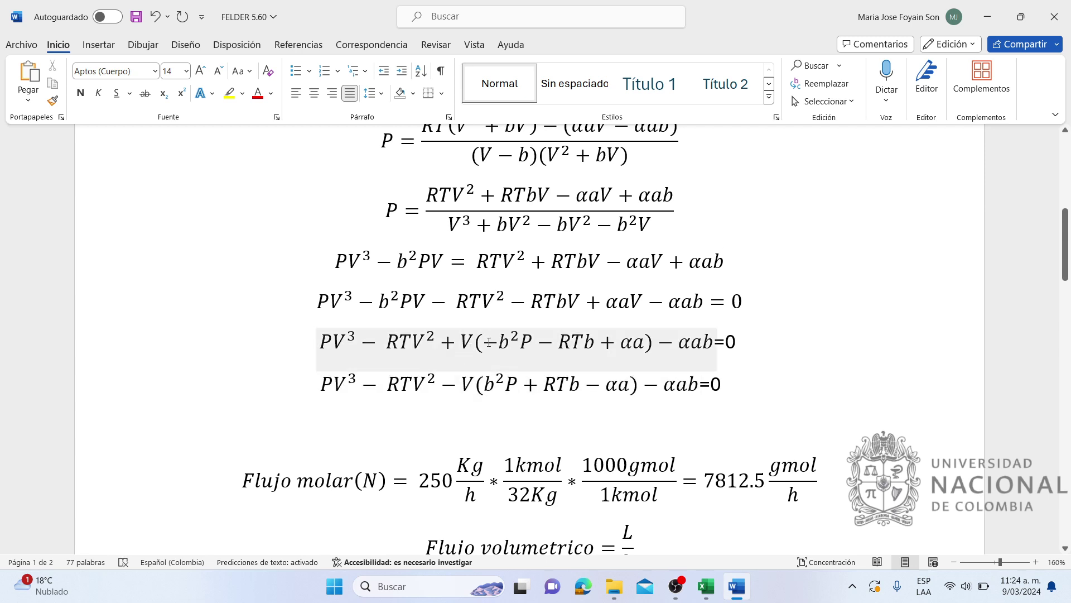
left_click(430, 403)
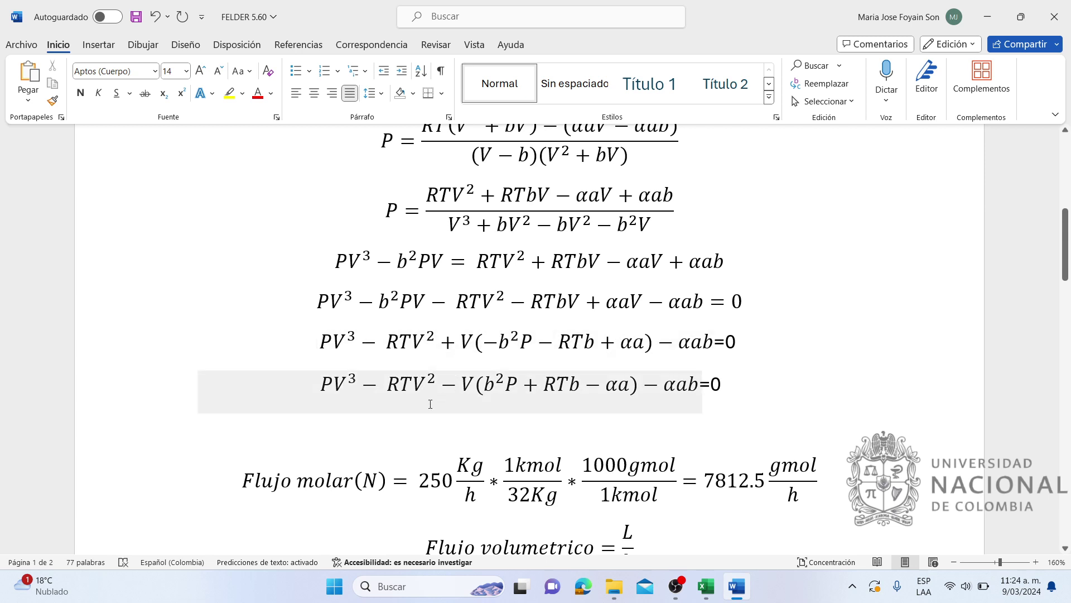
left_click(346, 403)
left_click(767, 409)
left_click(678, 399)
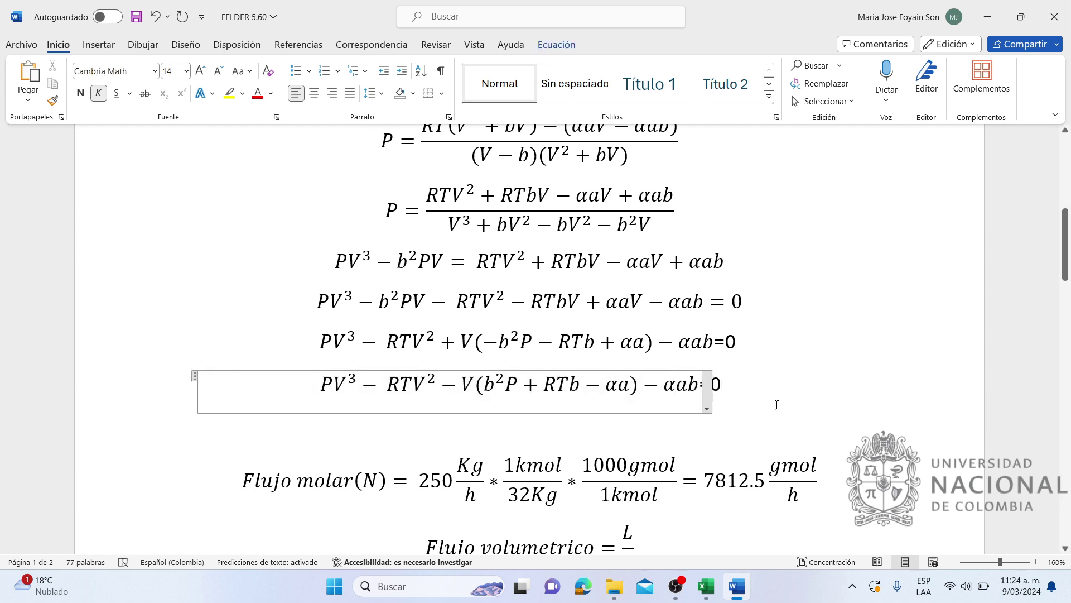
left_click(719, 413)
left_click(519, 399)
left_click(768, 416)
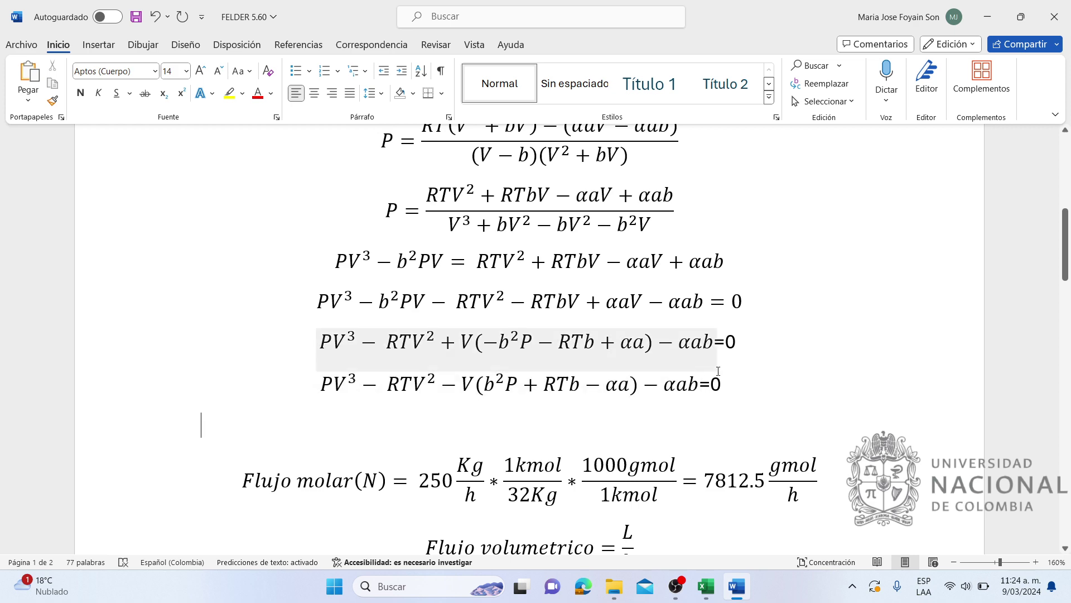
Review the derivation from the original SRK equation to its final cubic form, including the grouped coefficient of V
scroll(737, 397, "up", 1)
scroll(737, 397, "up", 5)
scroll(736, 398, "down", 6)
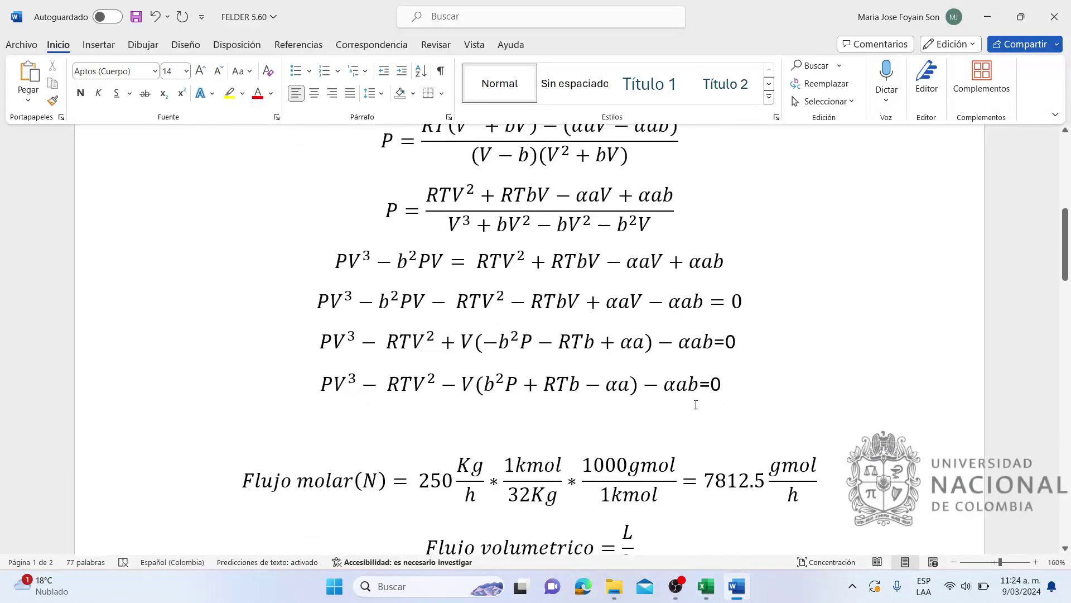
left_click(555, 400)
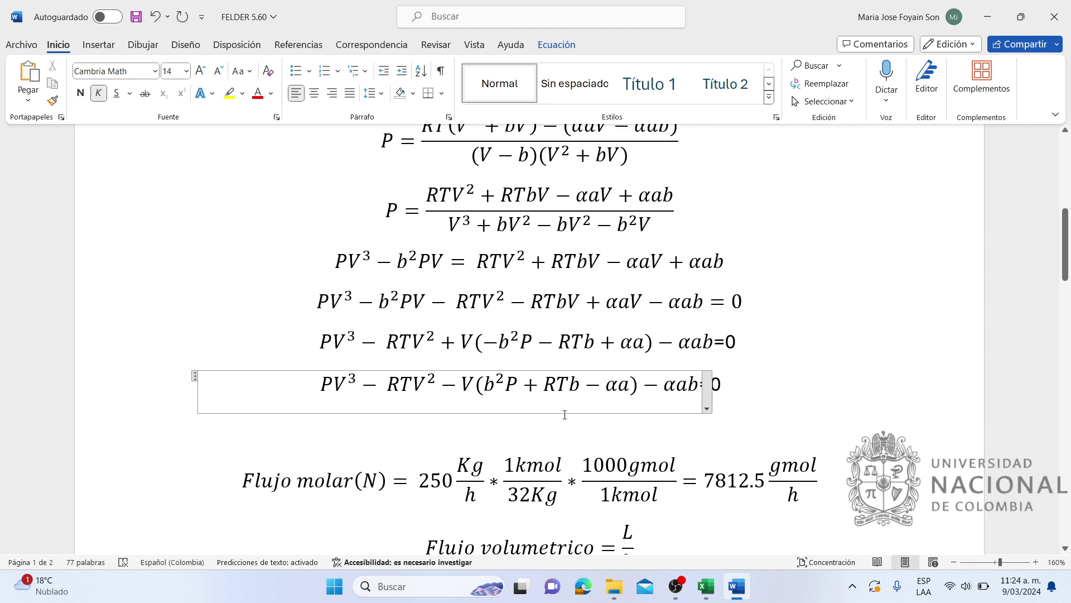
double_click(489, 385)
left_click(772, 413)
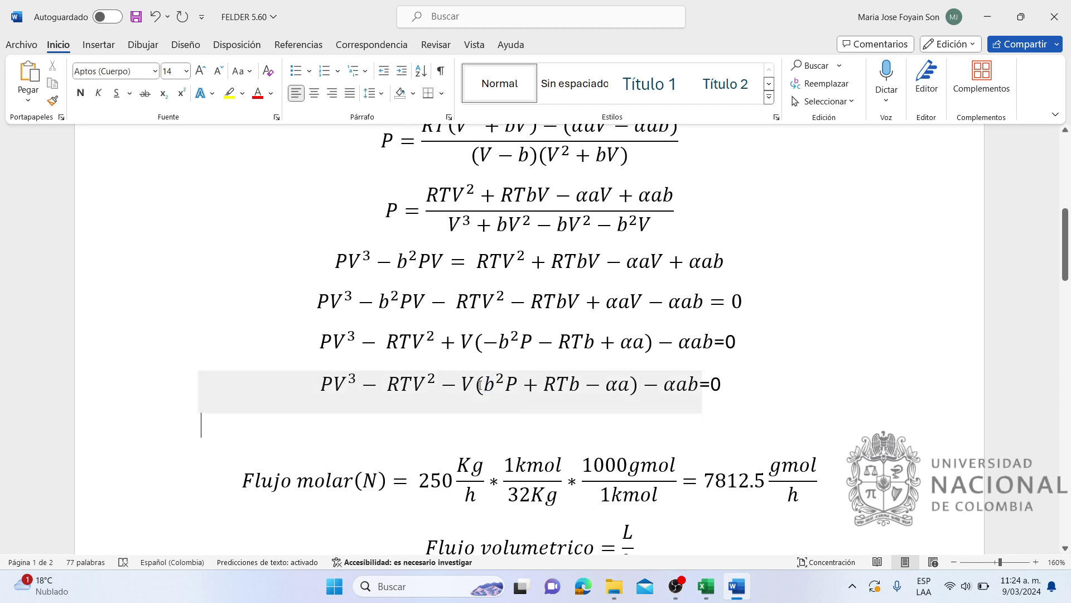
scroll(416, 375, "up", 2)
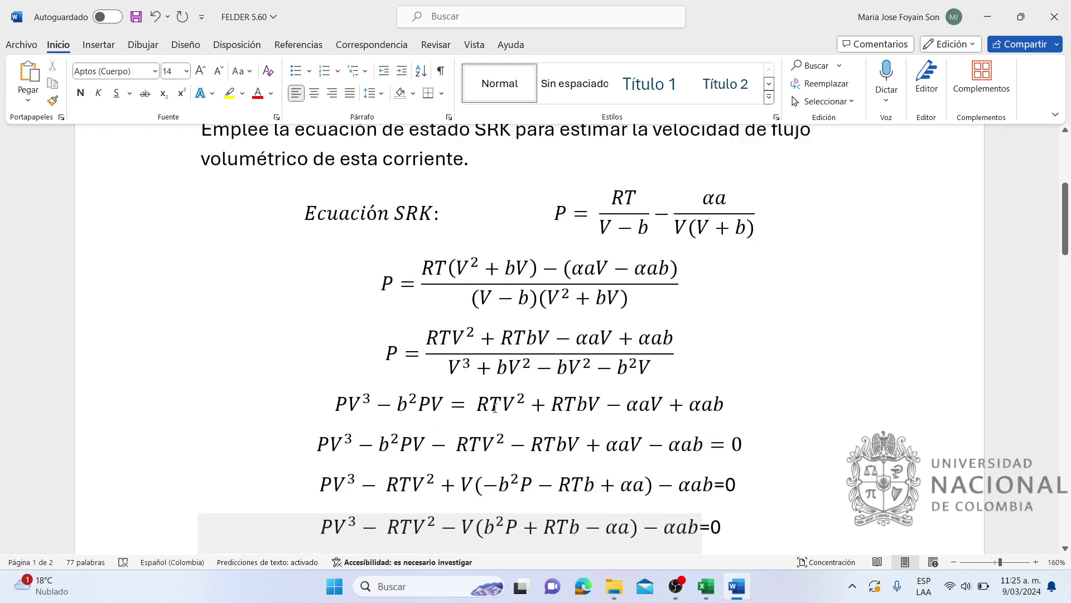
scroll(570, 382, "down", 1)
scroll(569, 383, "down", 1)
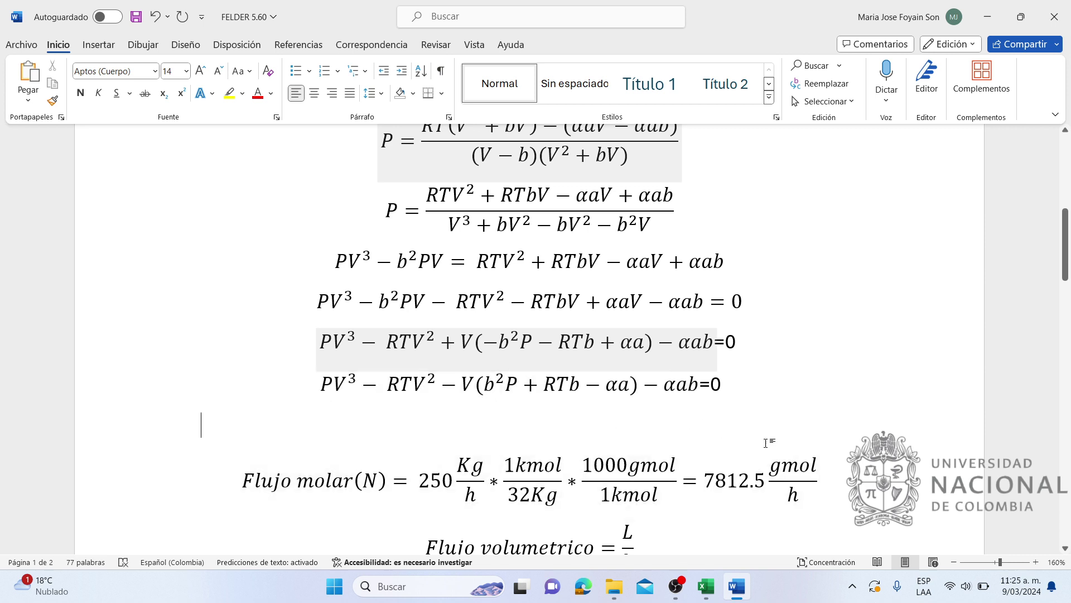
Check the given data in the Felder 5.60 problem statement, highlighting the oxygen stream's temperature and then its mass flow rate
scroll(744, 406, "up", 4)
scroll(564, 309, "up", 1)
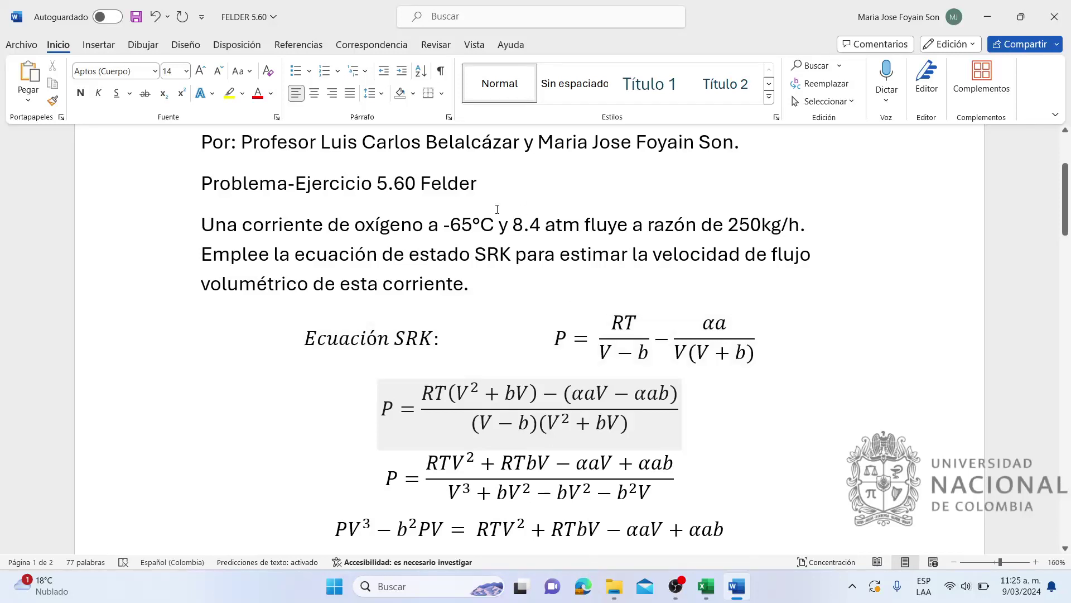
left_click_drag(499, 224, 443, 224)
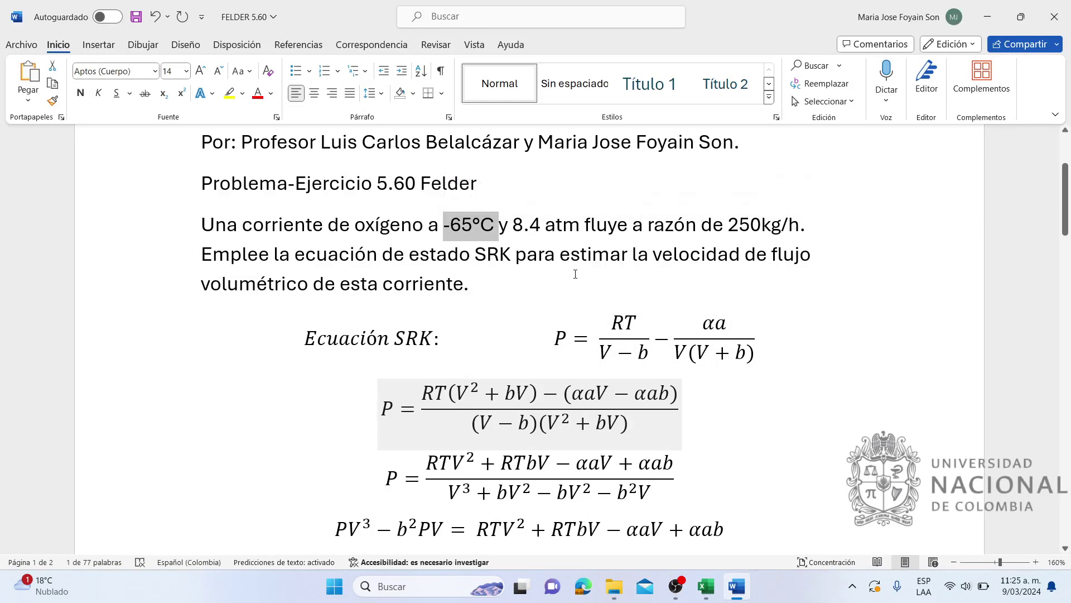
left_click(481, 274)
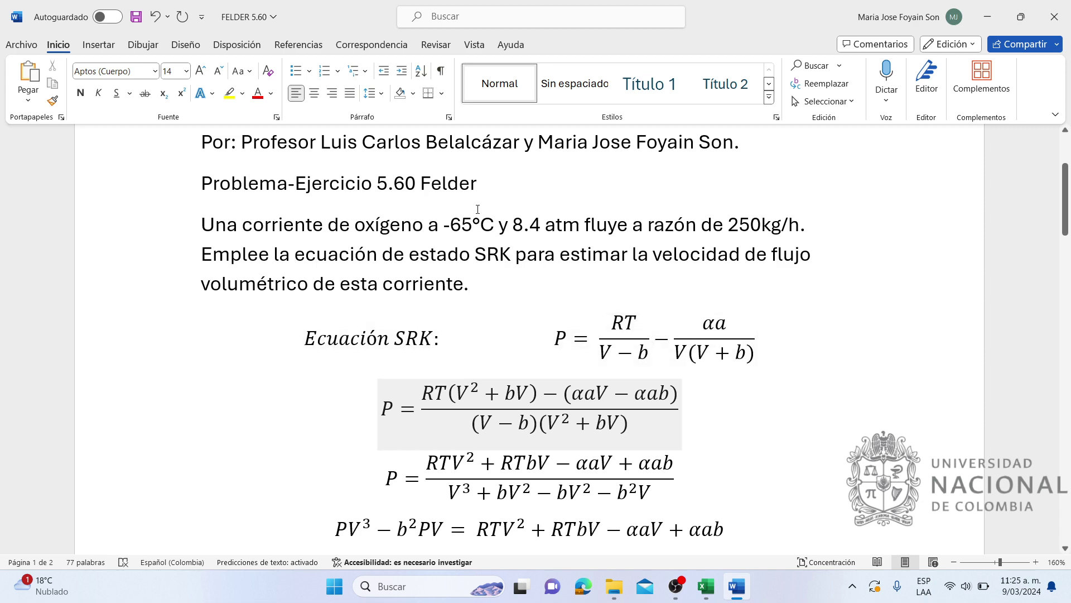
scroll(477, 209, "down", 4)
scroll(801, 188, "up", 4)
left_click_drag(806, 224, 729, 224)
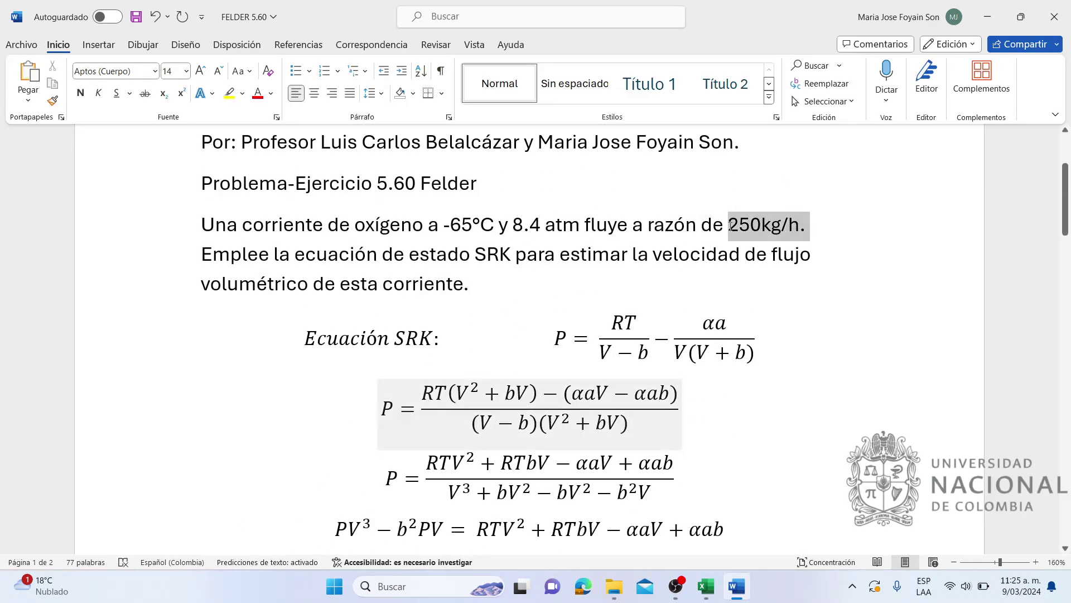
left_click(808, 359)
Review the conversion of the mass flow to molar flow, the volumetric flow units and the final cubic equation above them
scroll(806, 359, "down", 5)
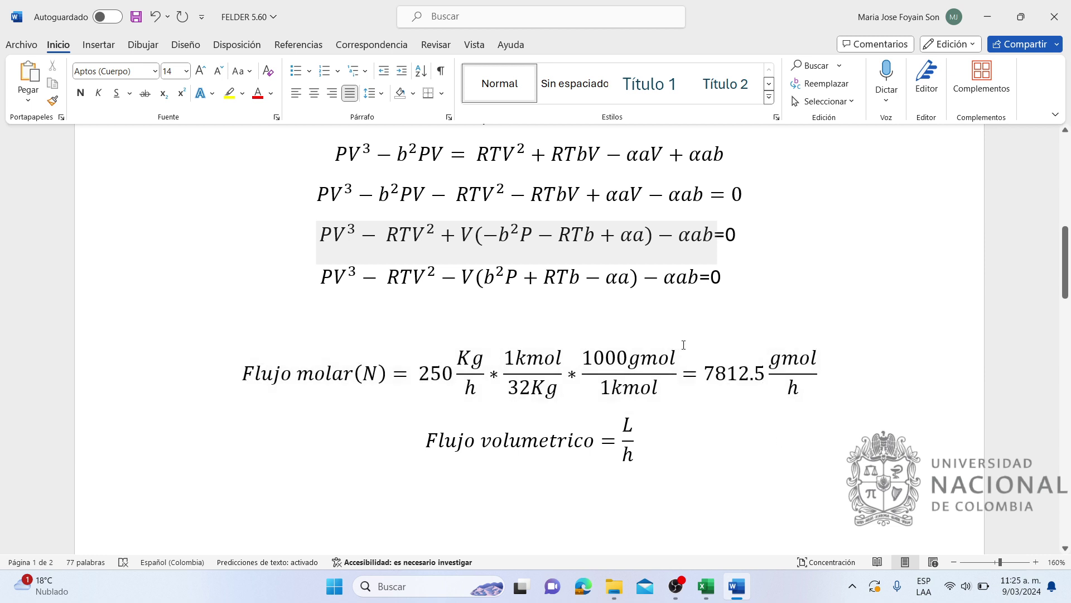
scroll(802, 364, "down", 1)
scroll(800, 335, "up", 2)
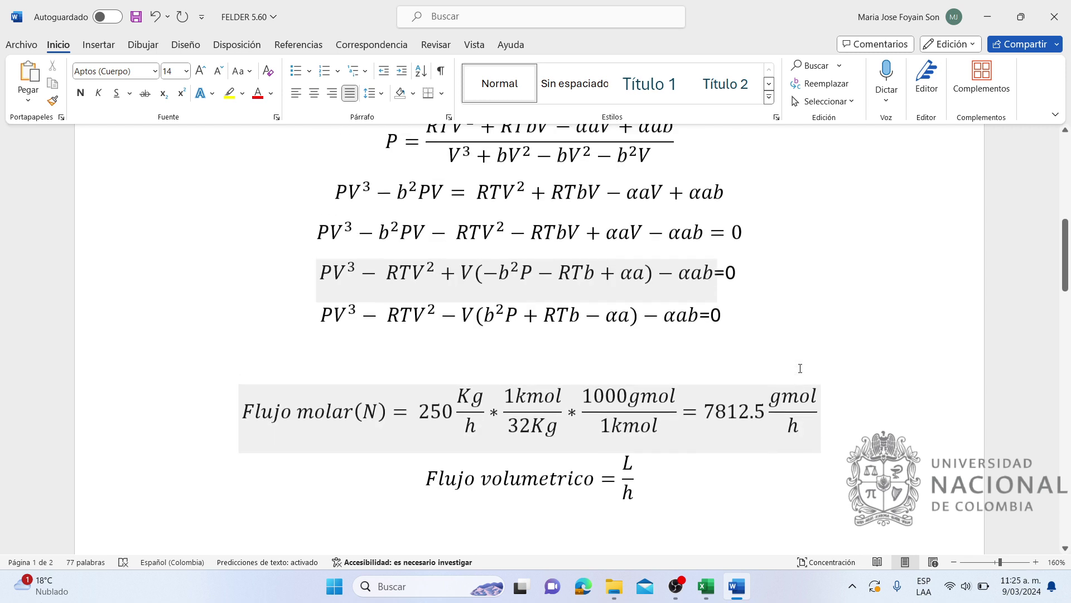
left_click(730, 379)
left_click(702, 331)
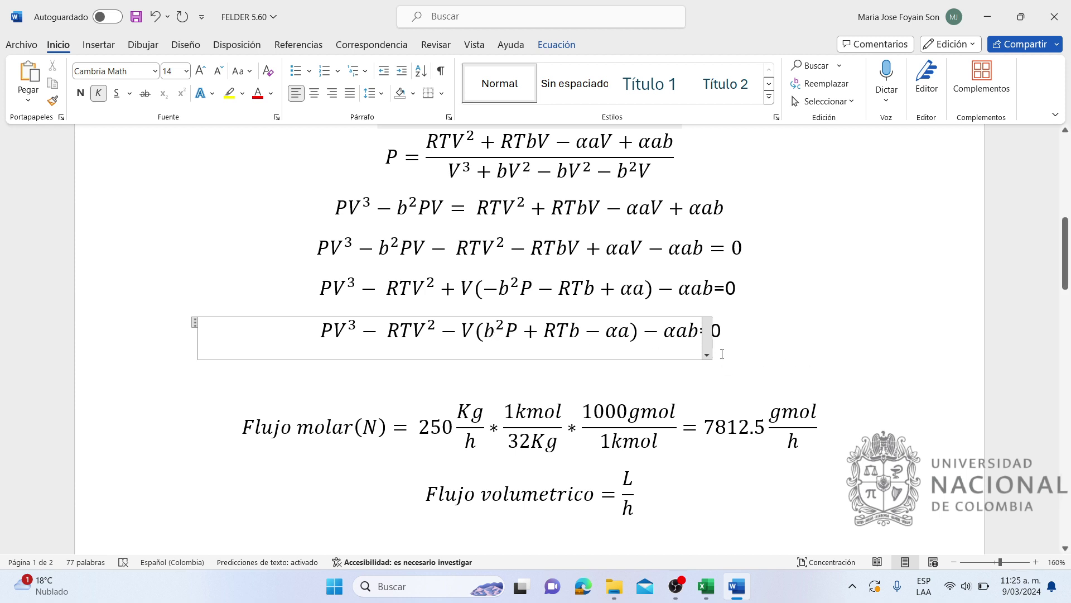
left_click(757, 353)
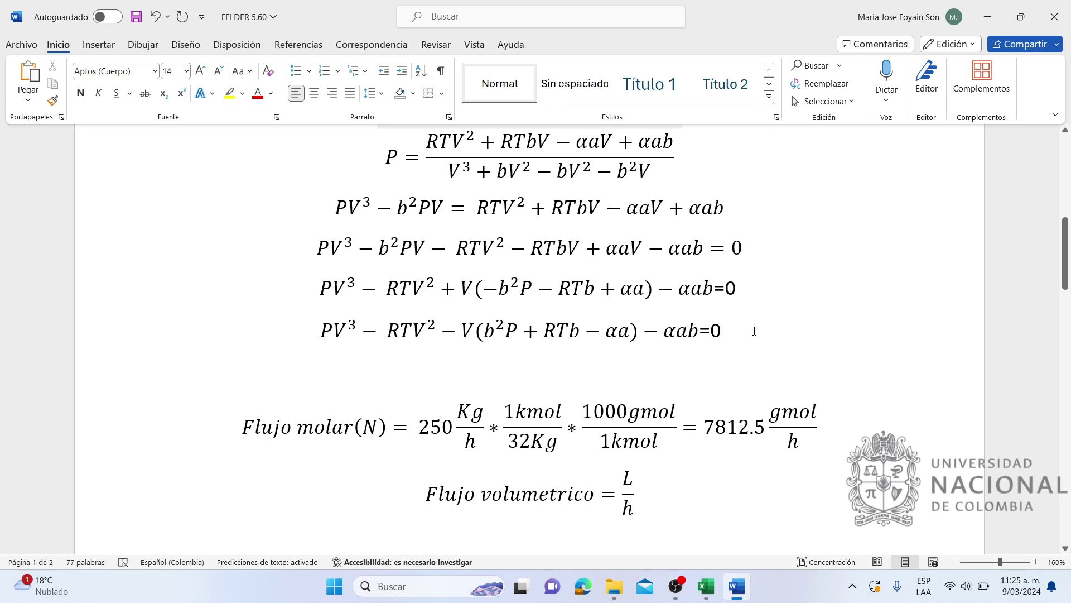
Examine the formula images for the SRK parameters a, b and α on the document's second page
scroll(769, 355, "down", 10)
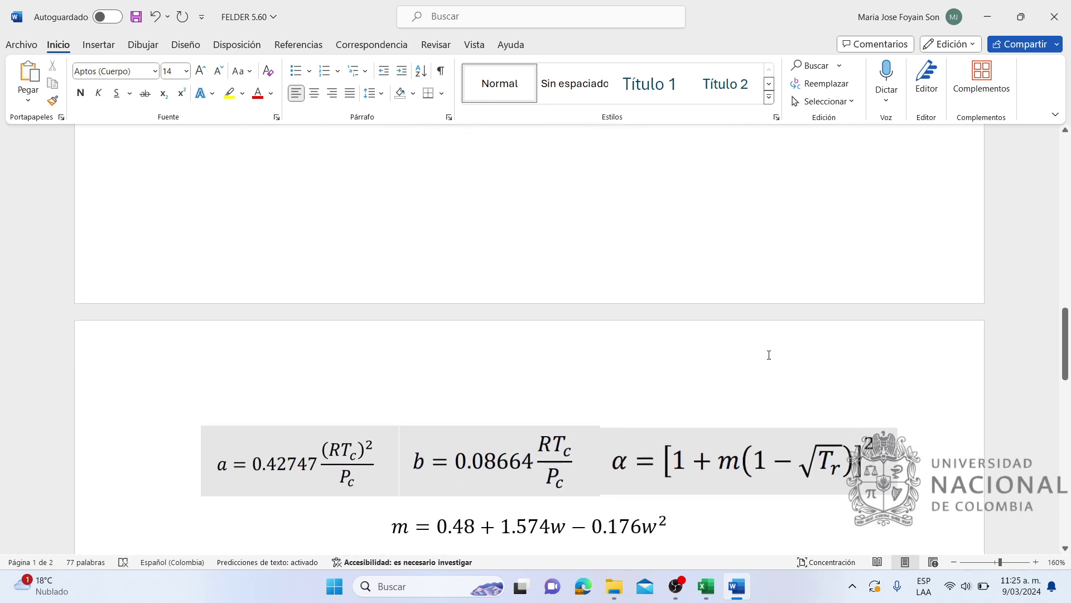
scroll(769, 355, "down", 3)
scroll(768, 353, "up", 1)
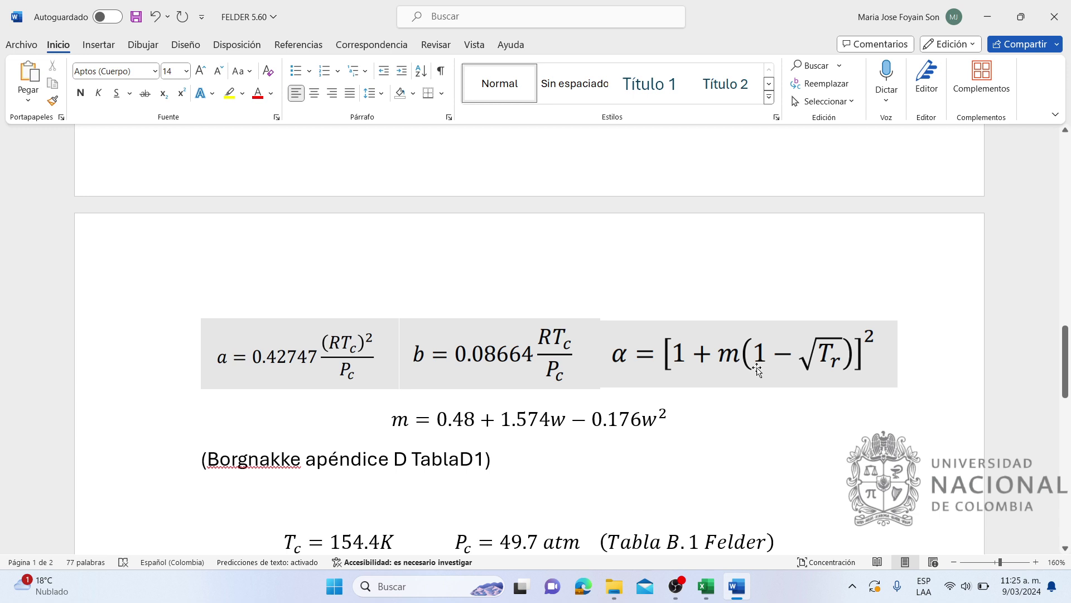
left_click(387, 359)
left_click(493, 354)
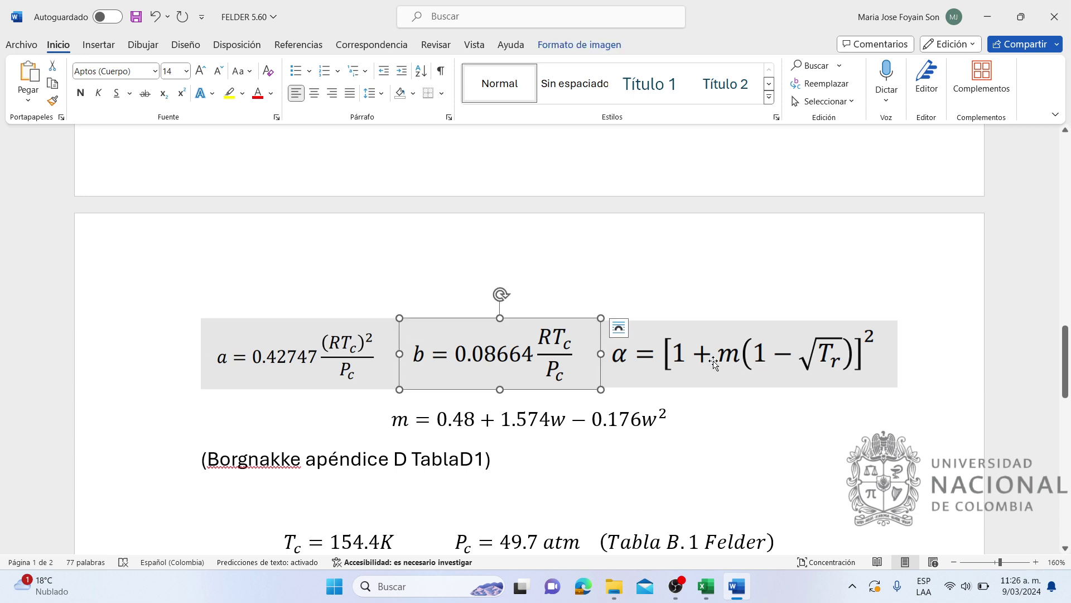
left_click(714, 361)
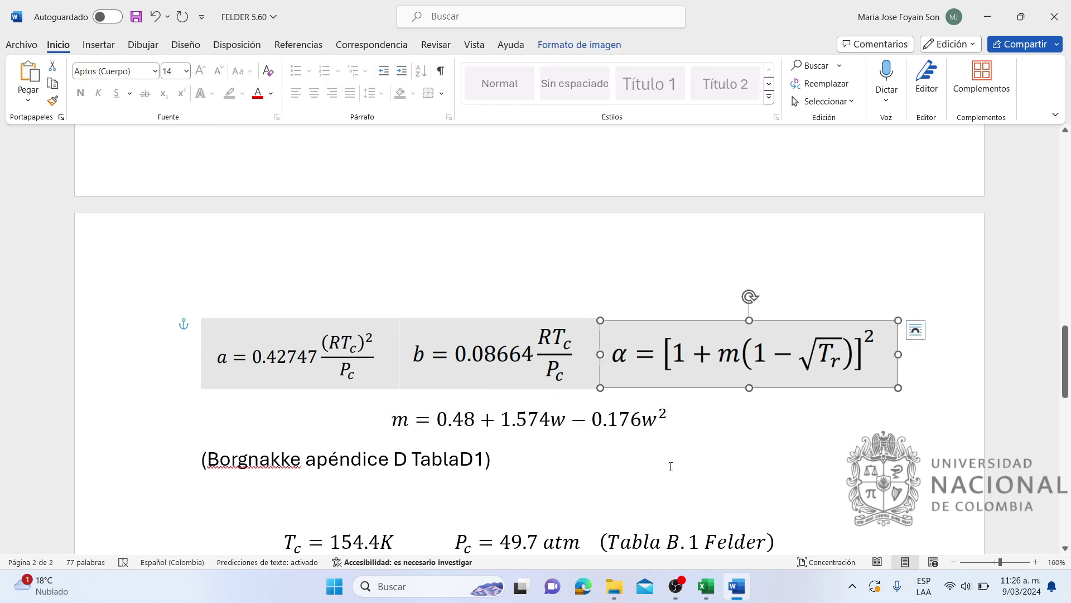
Review the m correlation, the critical temperature, critical pressure and acentric factor with their source tables, and the α formula that uses m
scroll(671, 466, "down", 1)
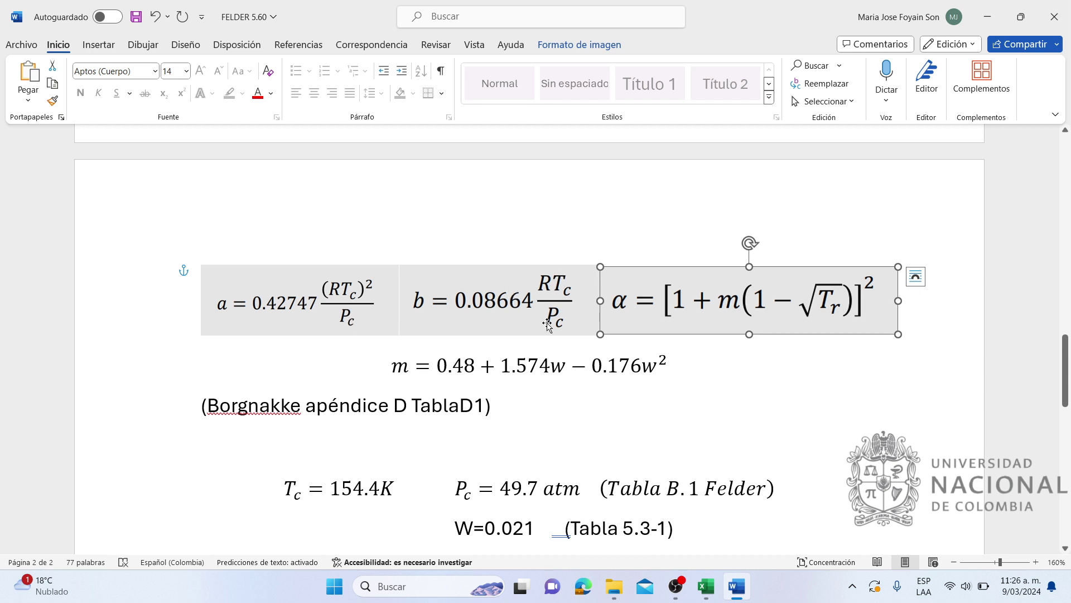
scroll(817, 399, "down", 2)
scroll(725, 334, "up", 1)
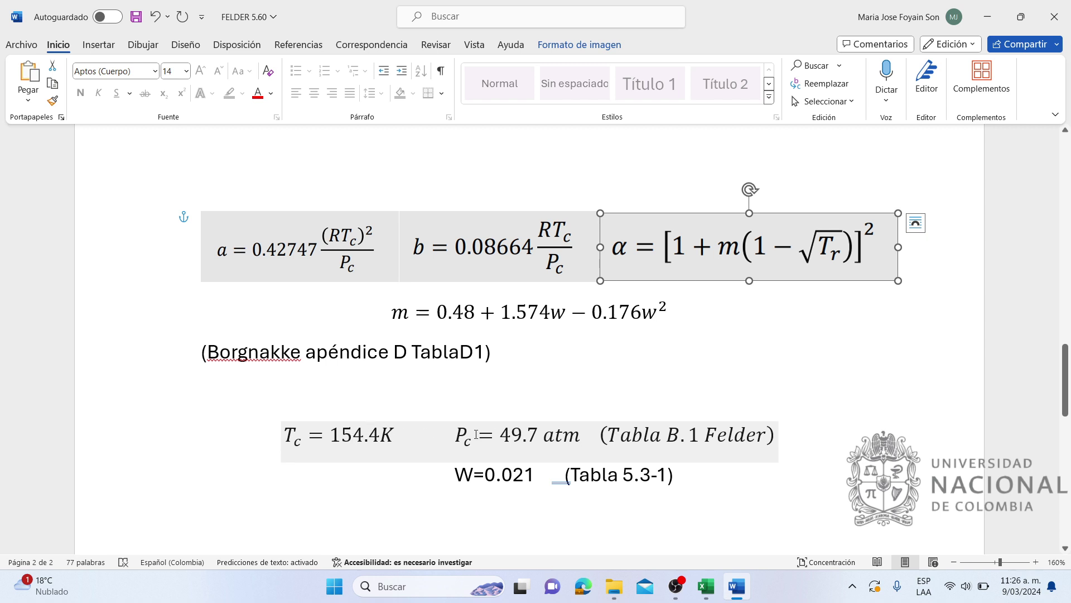
left_click(540, 435)
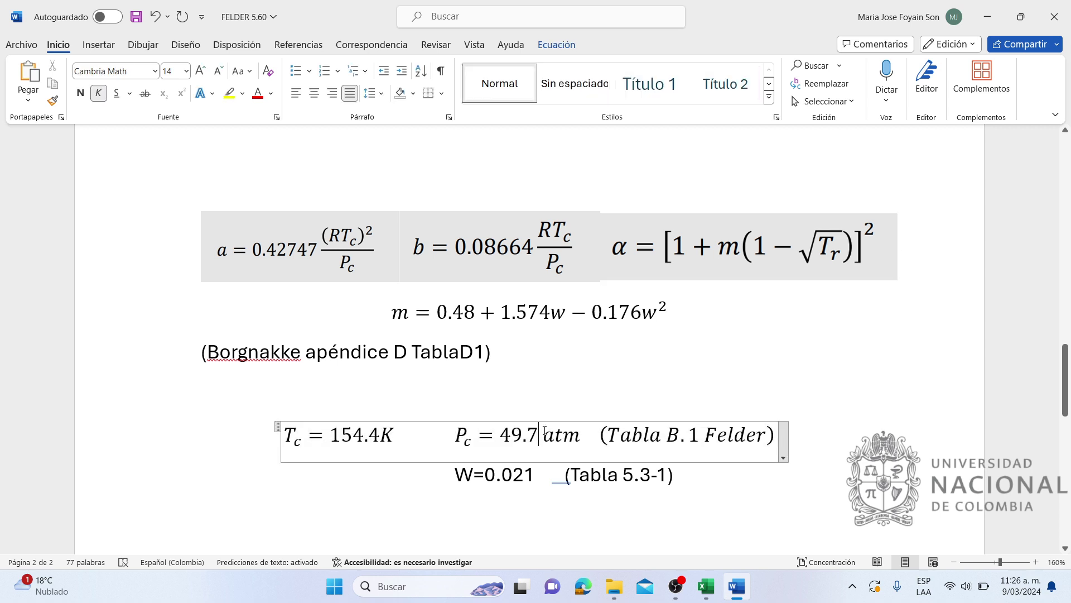
left_click(604, 380)
left_click(624, 255)
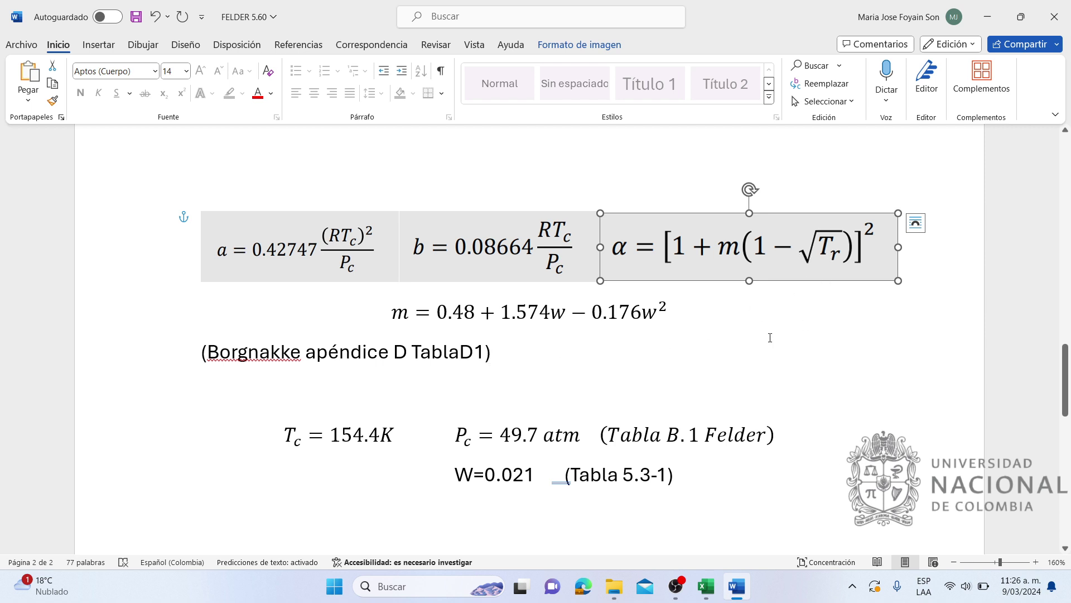
Switch to the SRK FELDER workbook in Excel and inspect the temperature, pressure, molar flow, critical property and gas constant cells
left_click(706, 586)
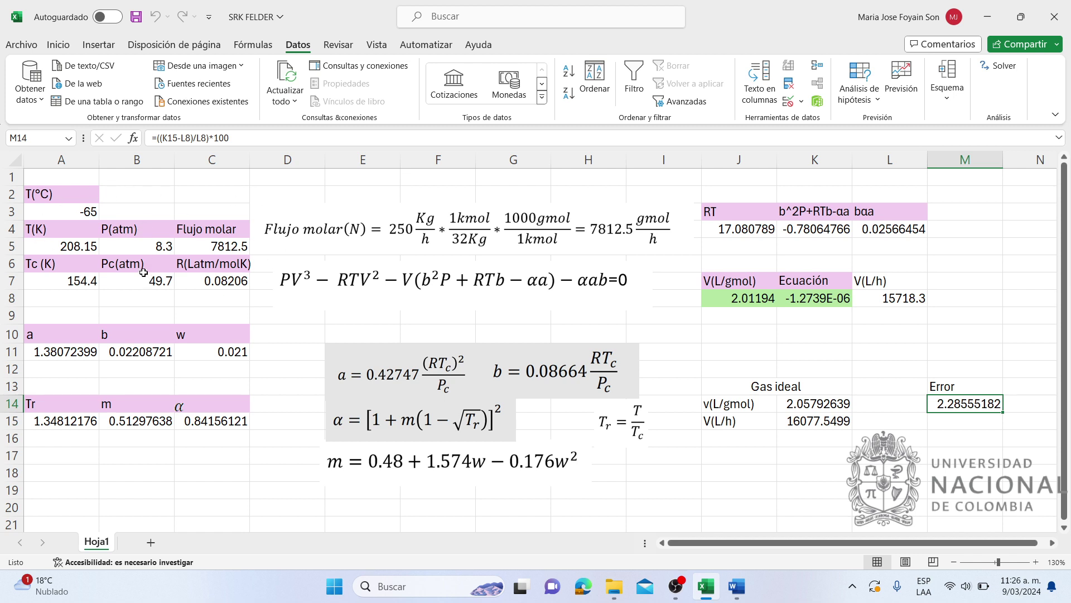
left_click(68, 219)
left_click(78, 245)
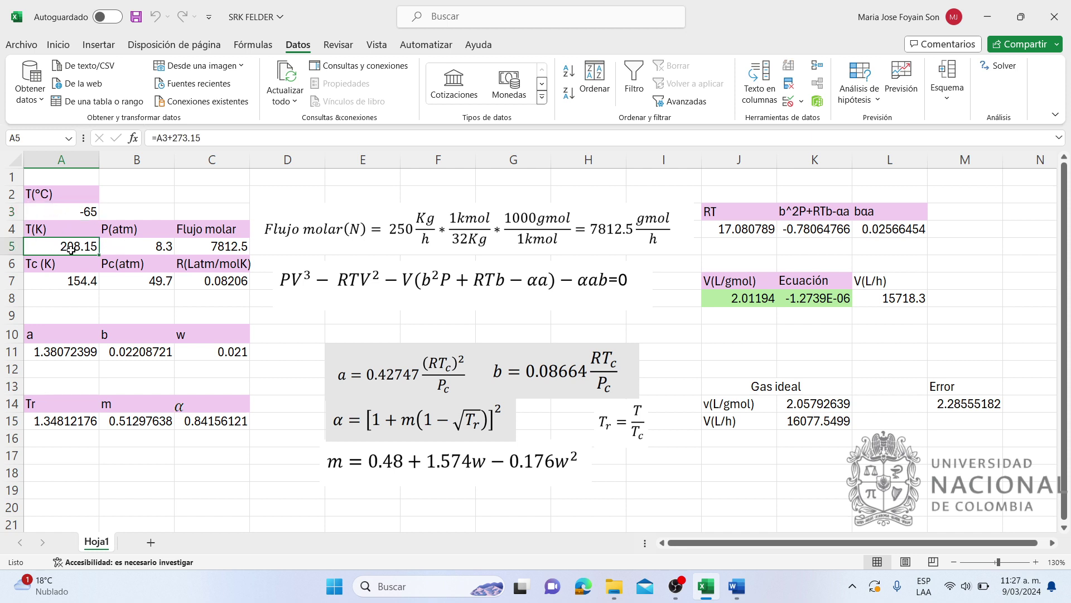
left_click(71, 214)
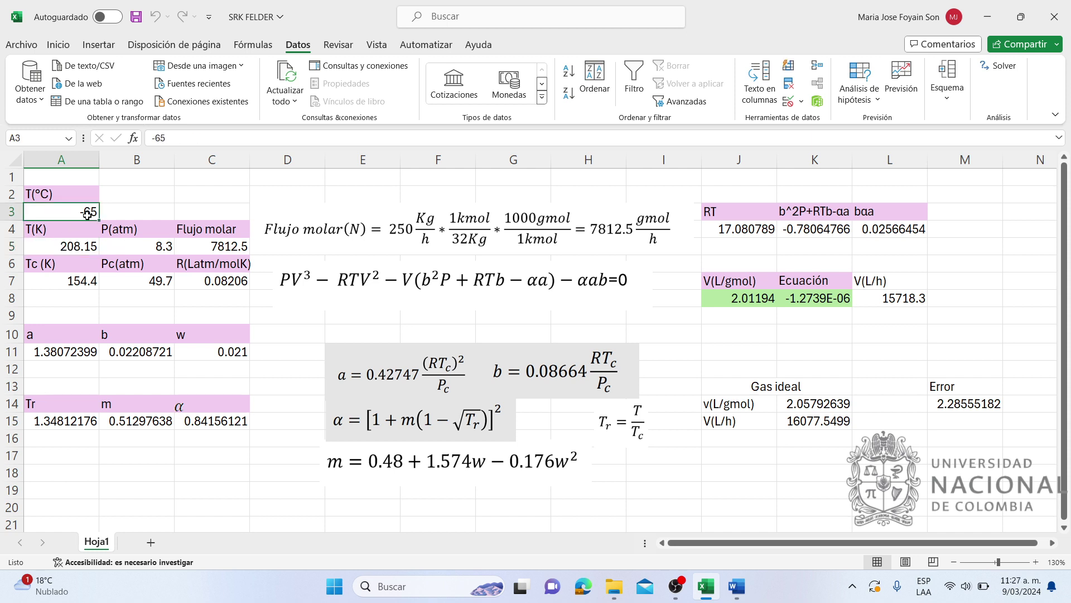
left_click(82, 249)
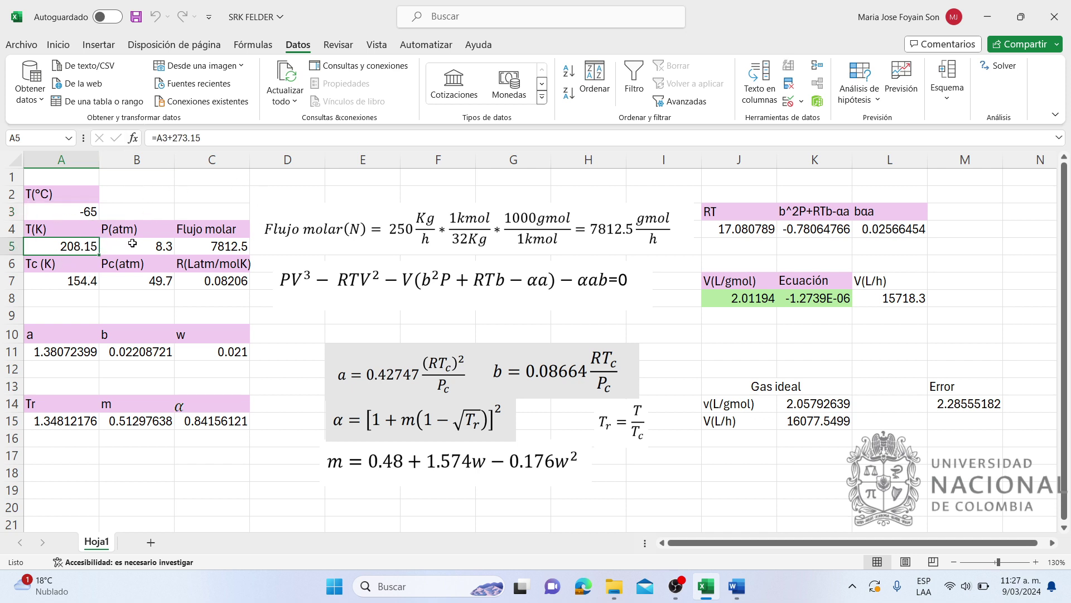
left_click(155, 246)
left_click(240, 246)
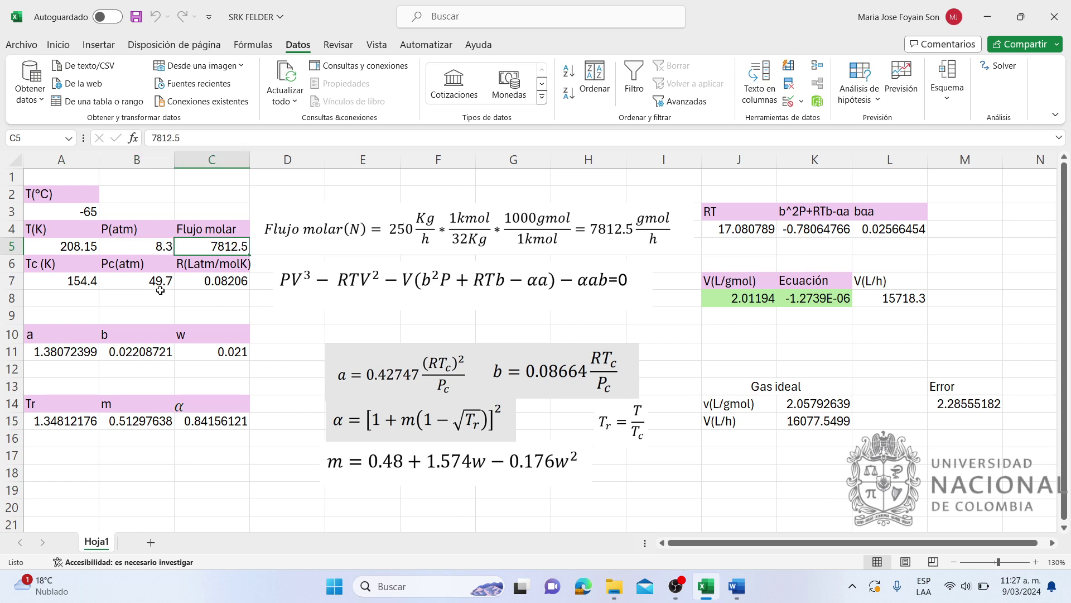
left_click(88, 282)
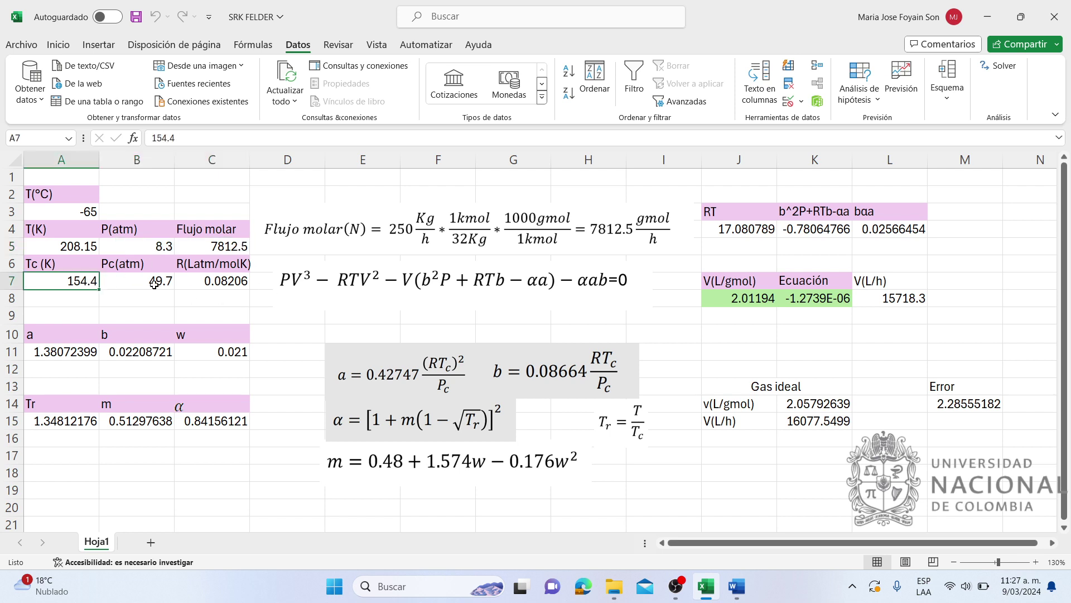
left_click(154, 283)
left_click(237, 285)
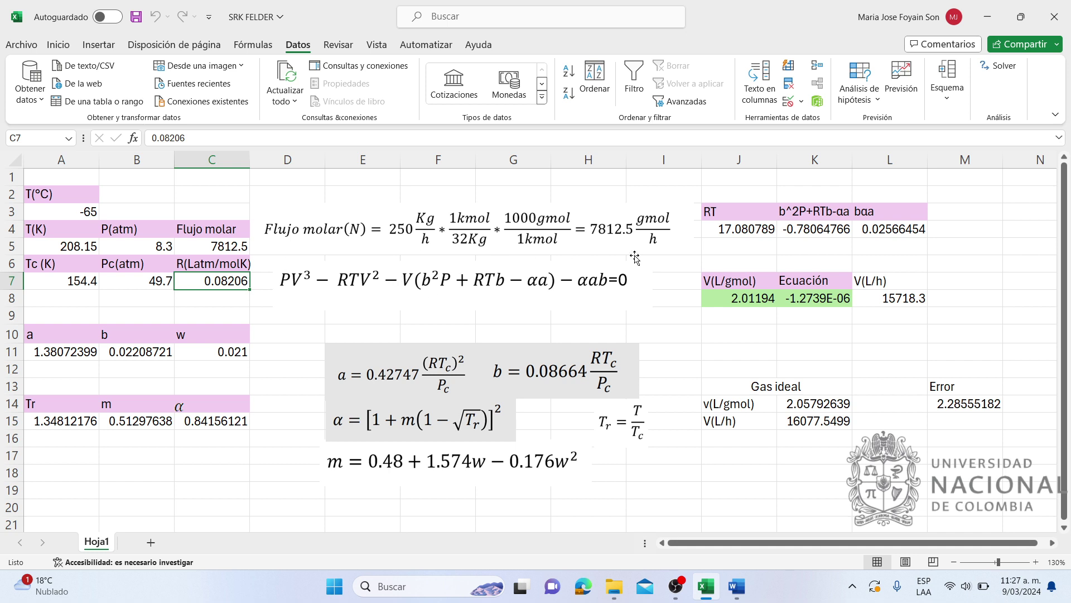
Examine the formula images for a, b and α on the sheet, and inspect the formula for a in cell A11
left_click(453, 381)
left_click(530, 370)
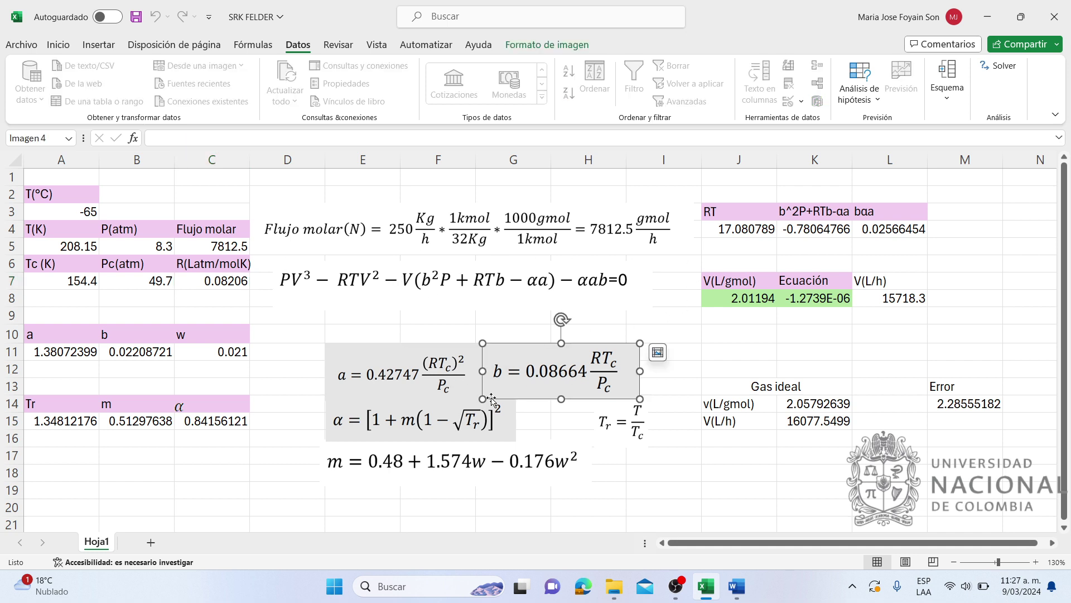
left_click(452, 416)
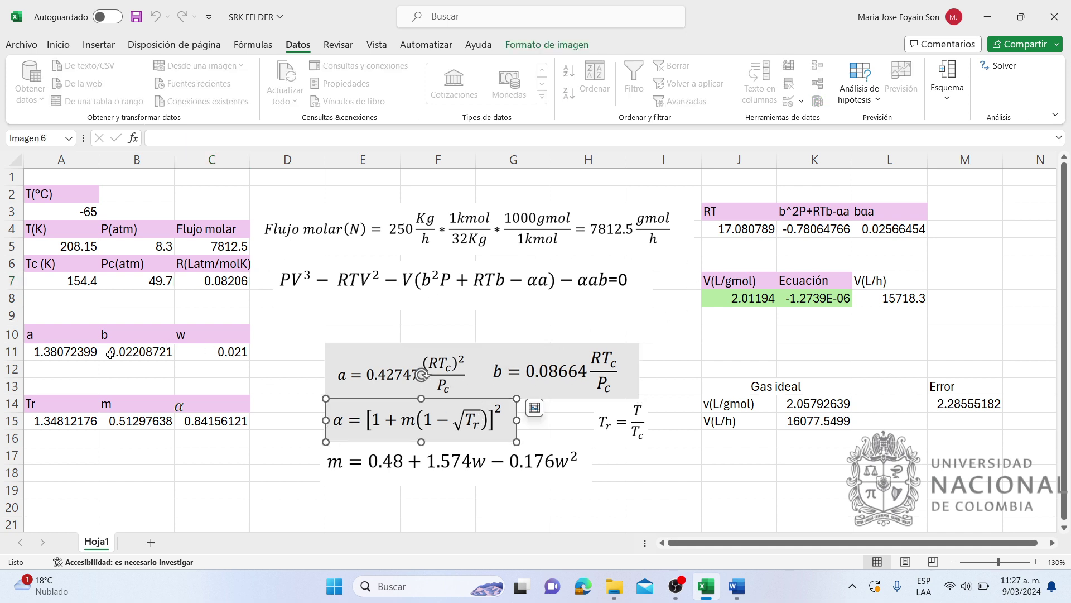
left_click(57, 352)
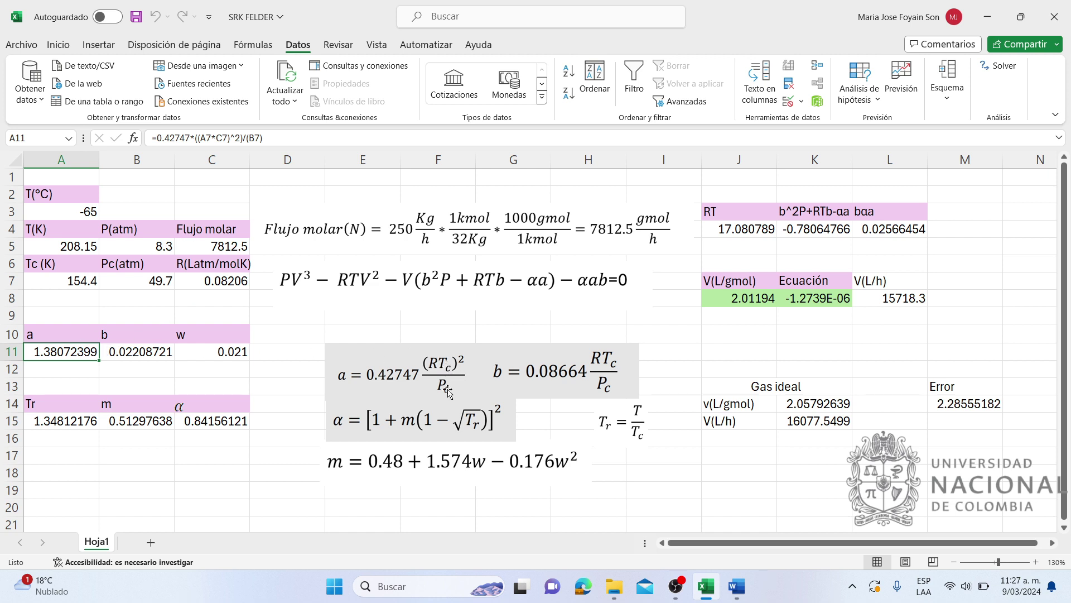
Inspect the b formula in B11, the acentric factor in C11, and the reduced temperature formula in A15 with its T and Tc cells
left_click(134, 356)
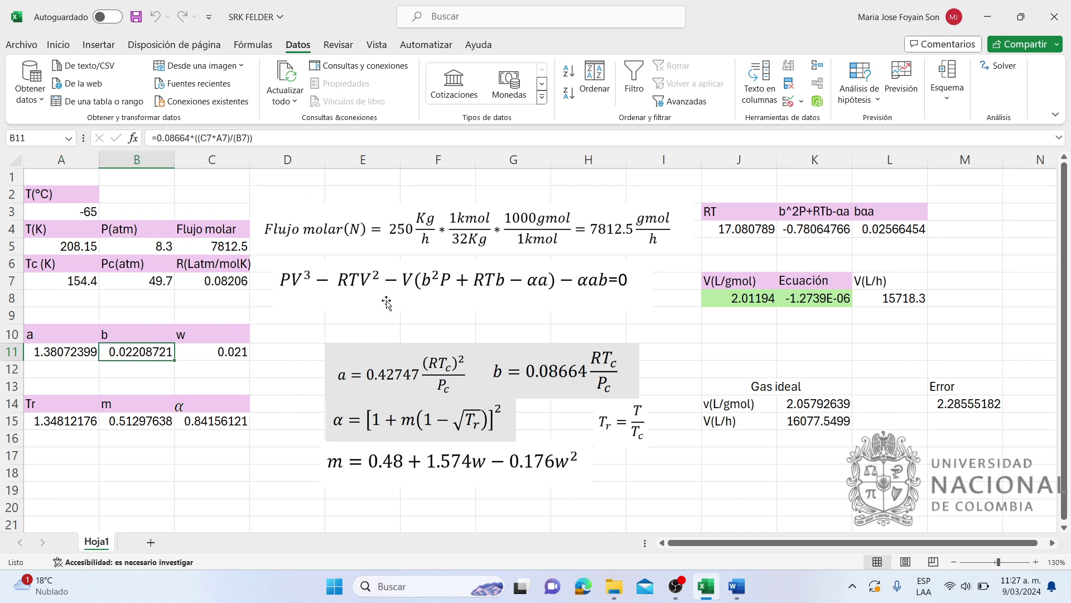
left_click(225, 352)
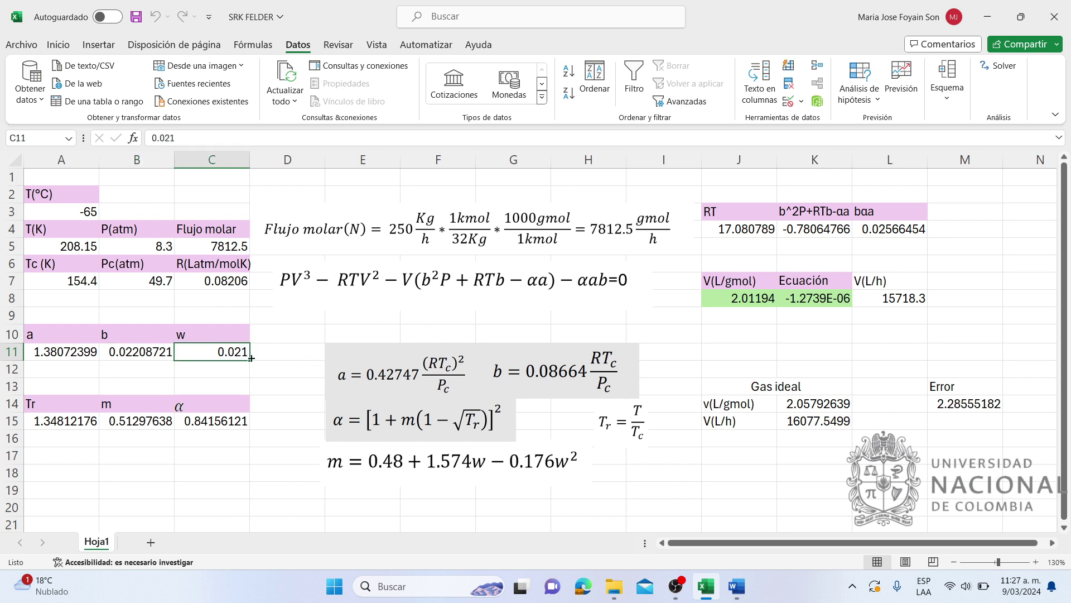
left_click(74, 421)
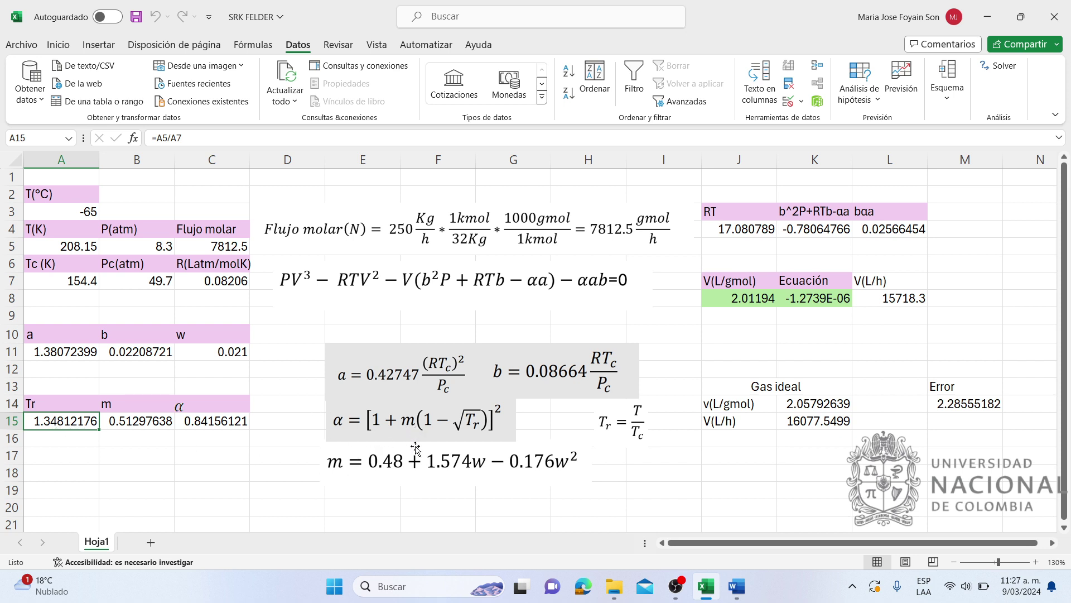
left_click(636, 429)
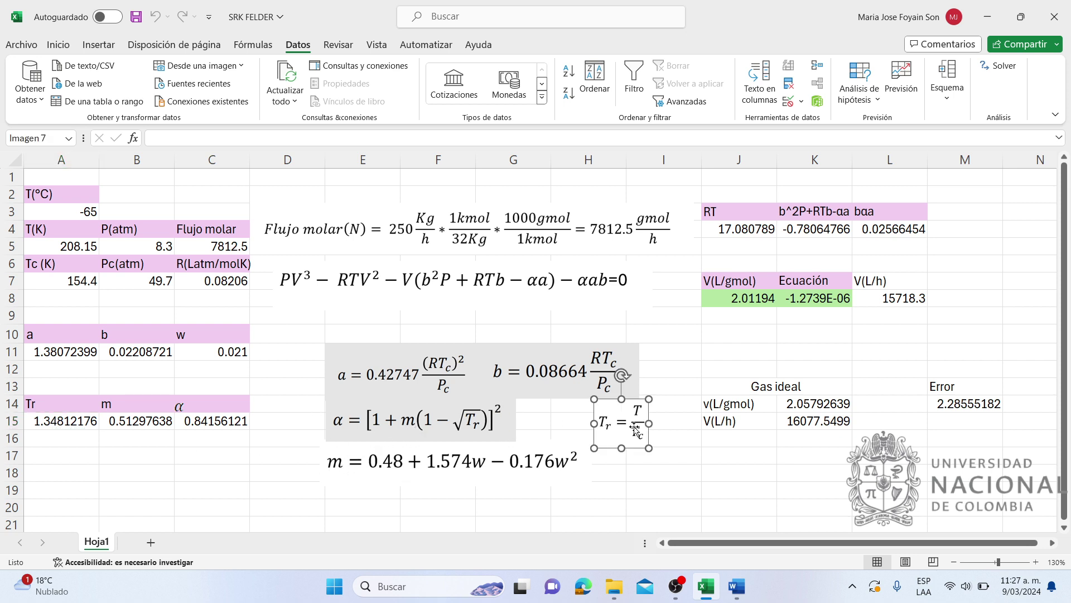
left_click(78, 246)
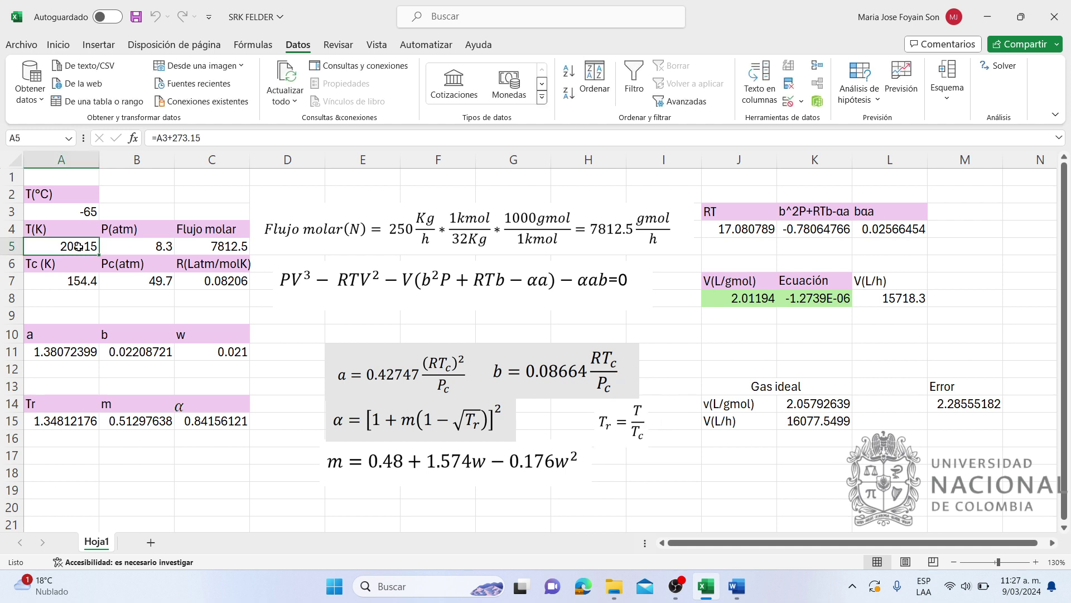
left_click(80, 287)
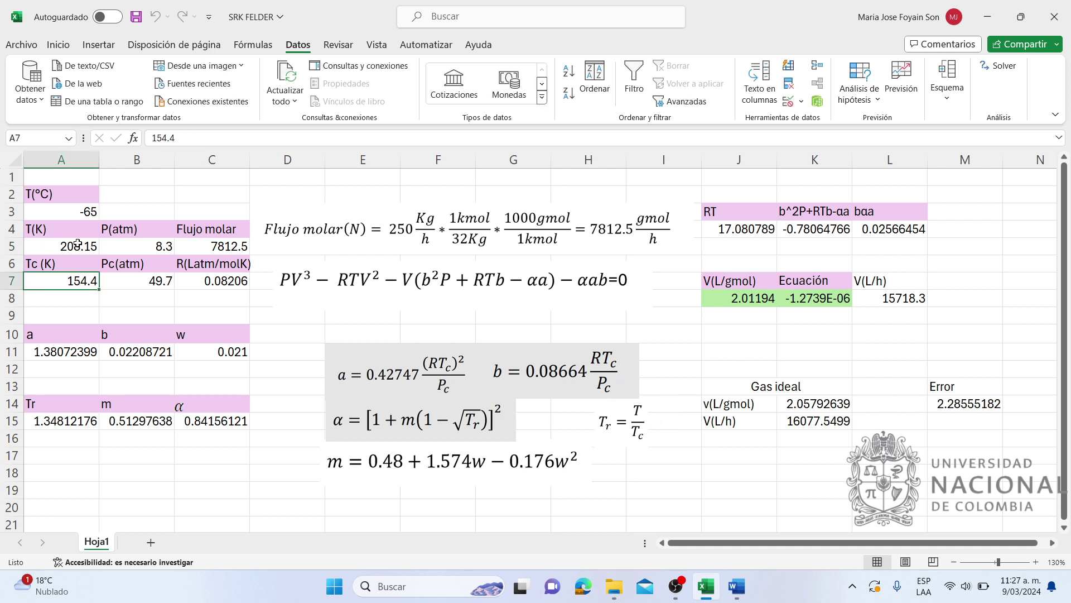
left_click(78, 244)
left_click(83, 277)
left_click(73, 416)
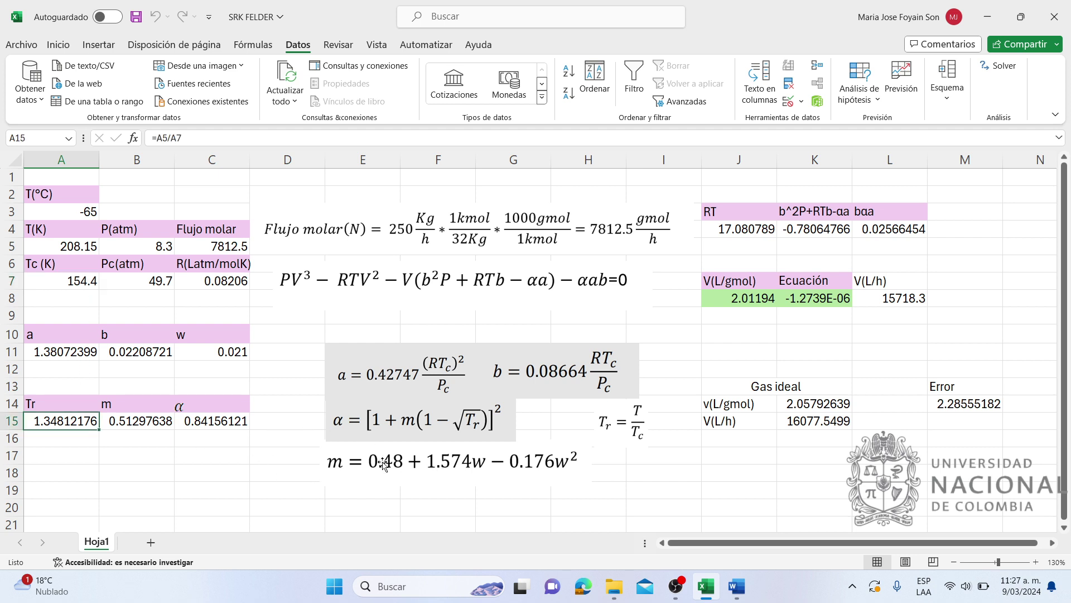
Inspect the m formula in B15 with its acentric factor input, and the α formula in C15
left_click(143, 424)
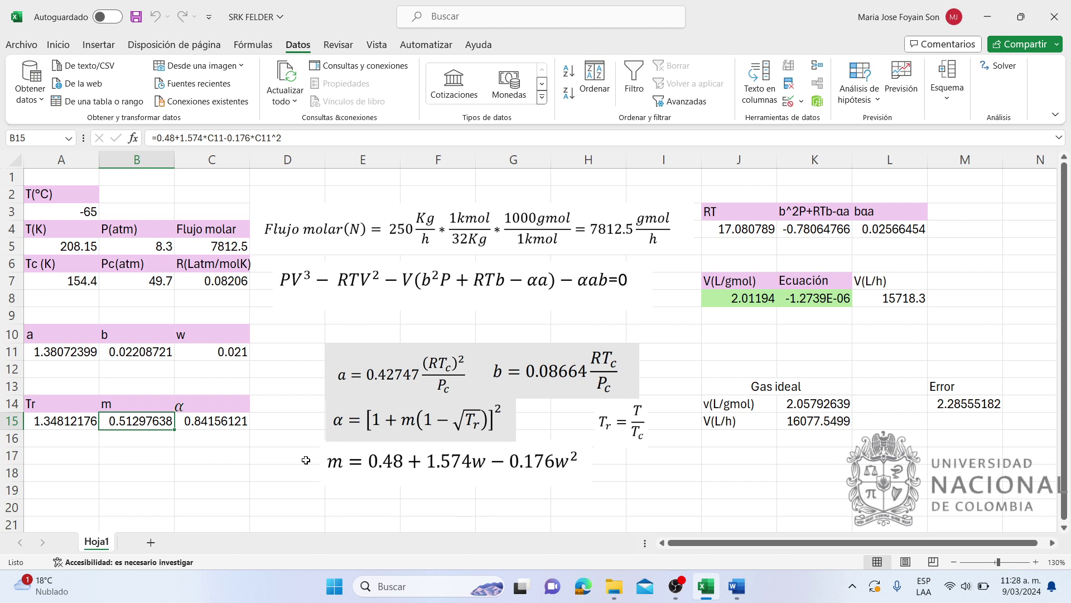
left_click(211, 360)
left_click(141, 423)
left_click(208, 423)
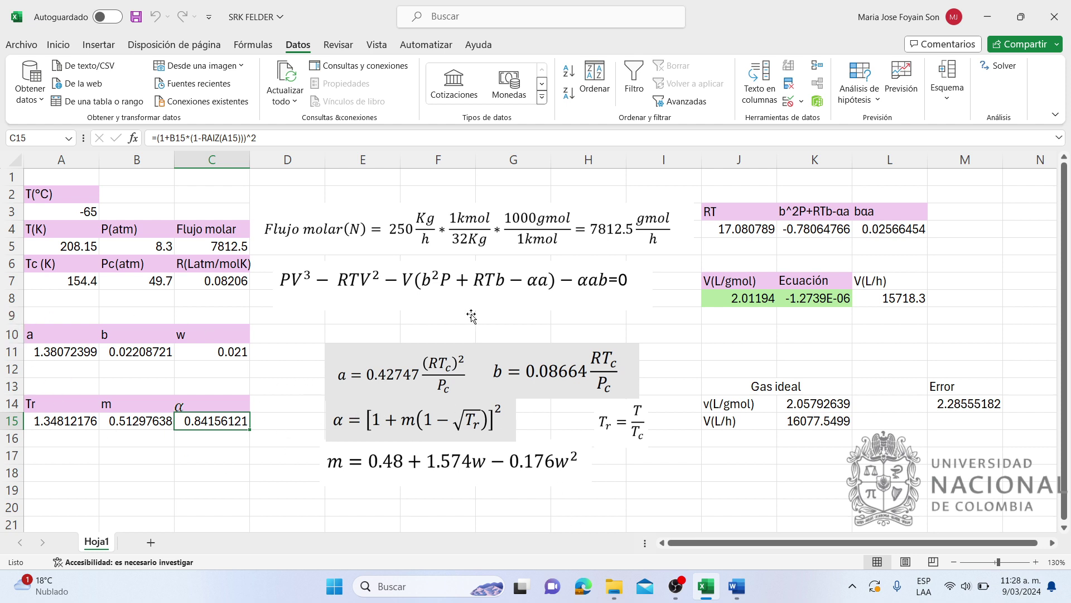
Review the cubic SRK equation image and its formula in K8, and clear the molar volume cell J8 and the equation cell K8
left_click(472, 292)
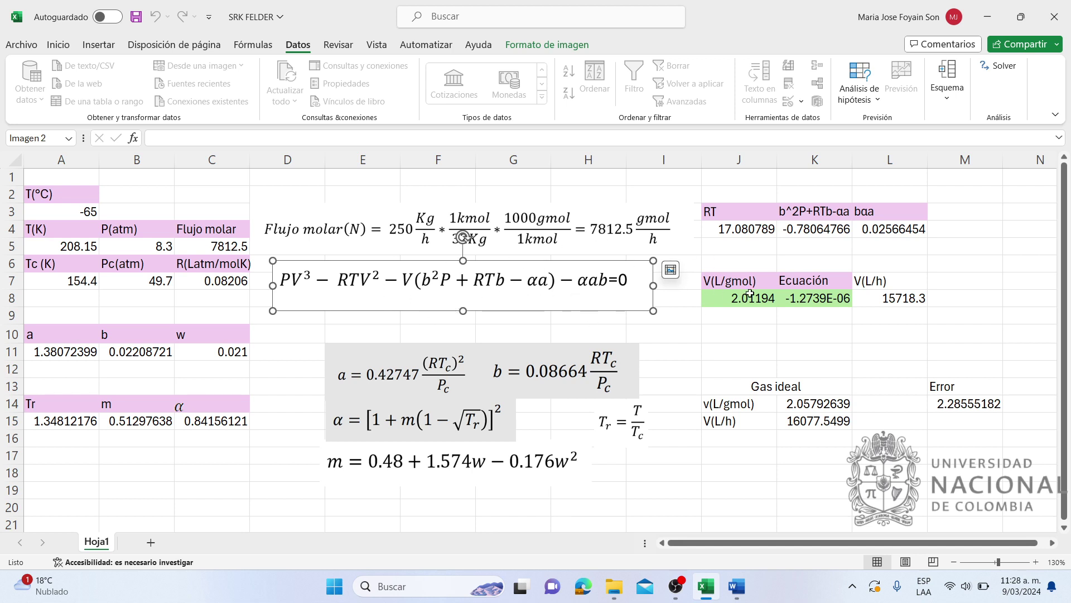
left_click(803, 299)
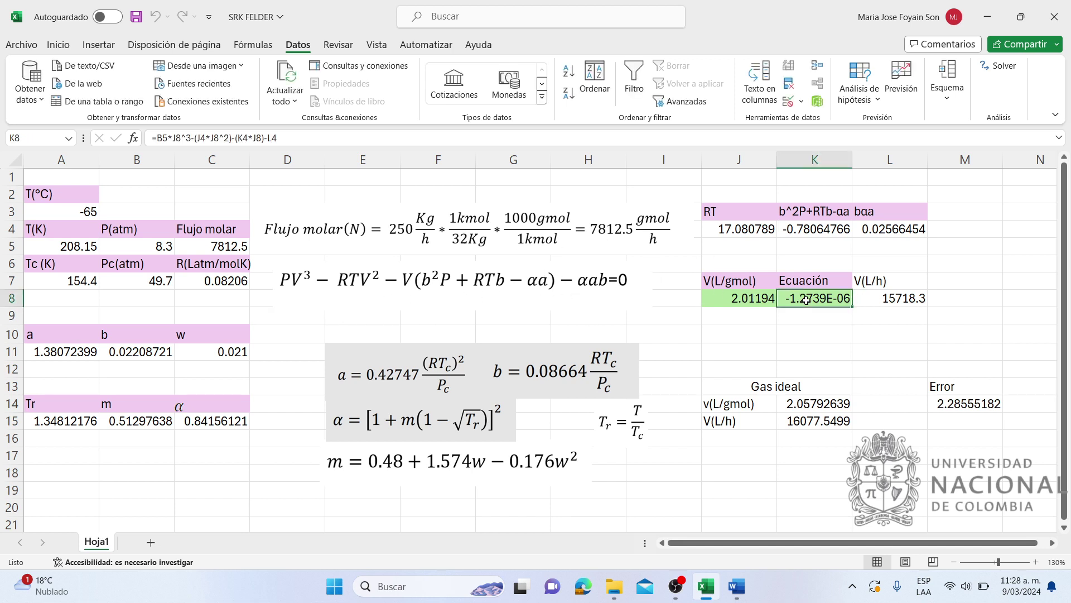
left_click(768, 301)
key("Delete")
left_click(811, 304)
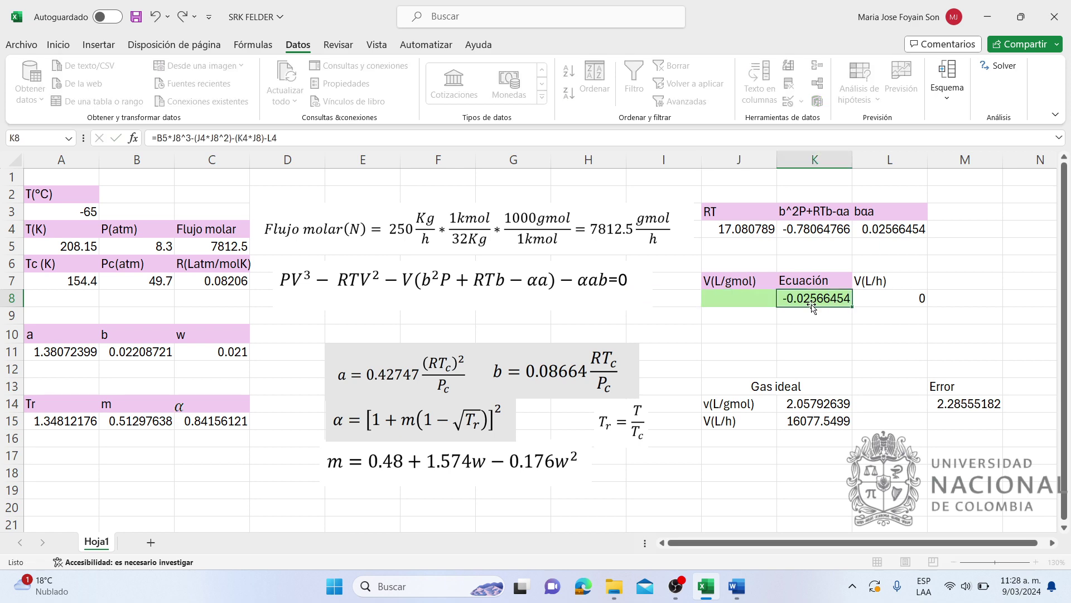
key("F2")
key("Escape")
left_click(825, 366)
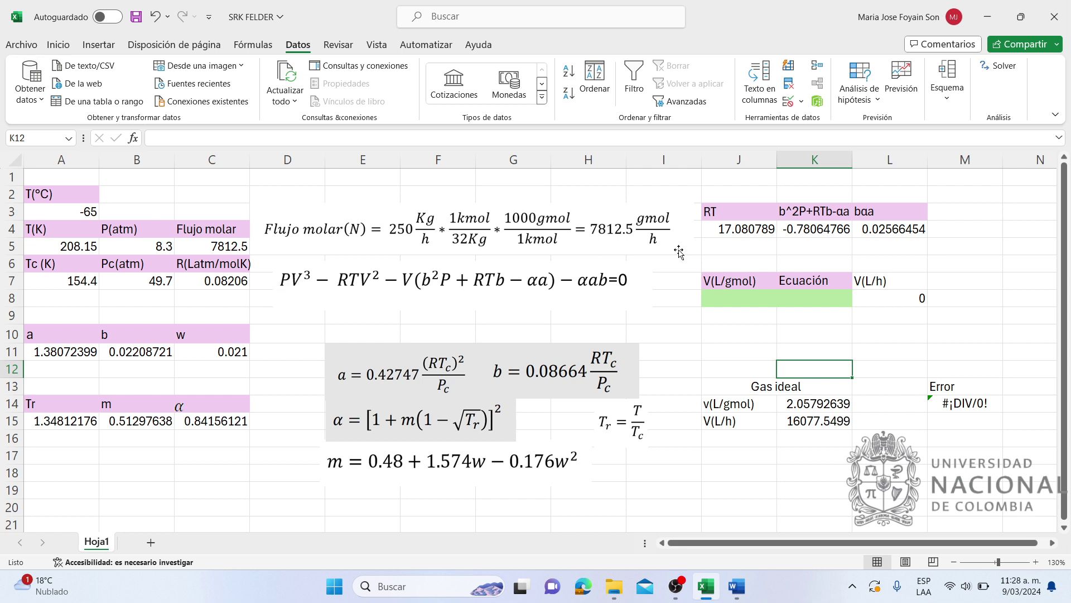
Inspect the formulas for RT, b^2P+RTb-αa and bαa in cells J4 to L4 against the cubic equation
left_click(746, 230)
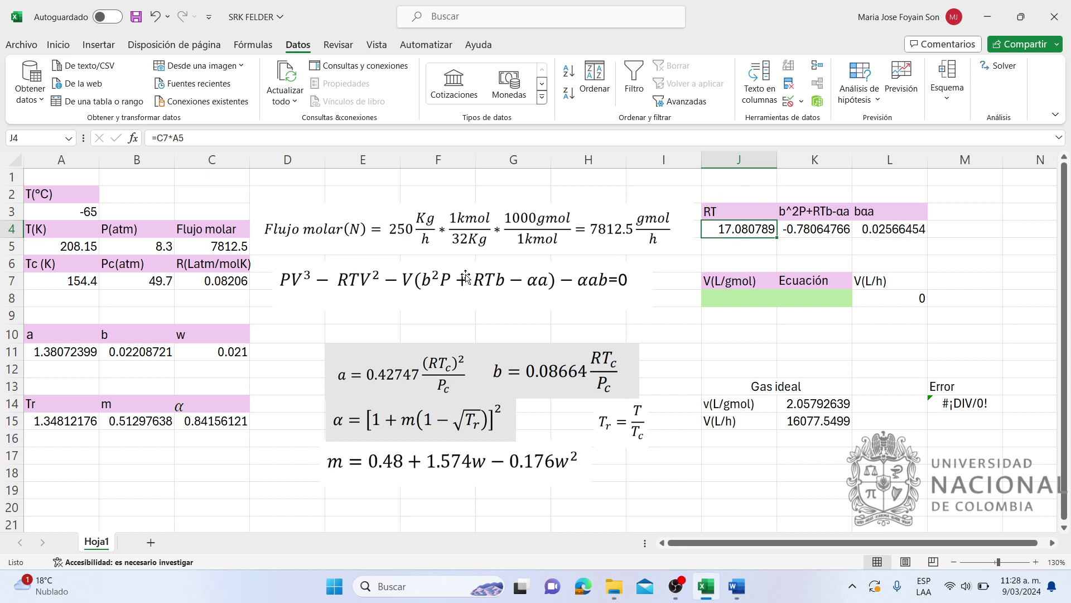
left_click(809, 226)
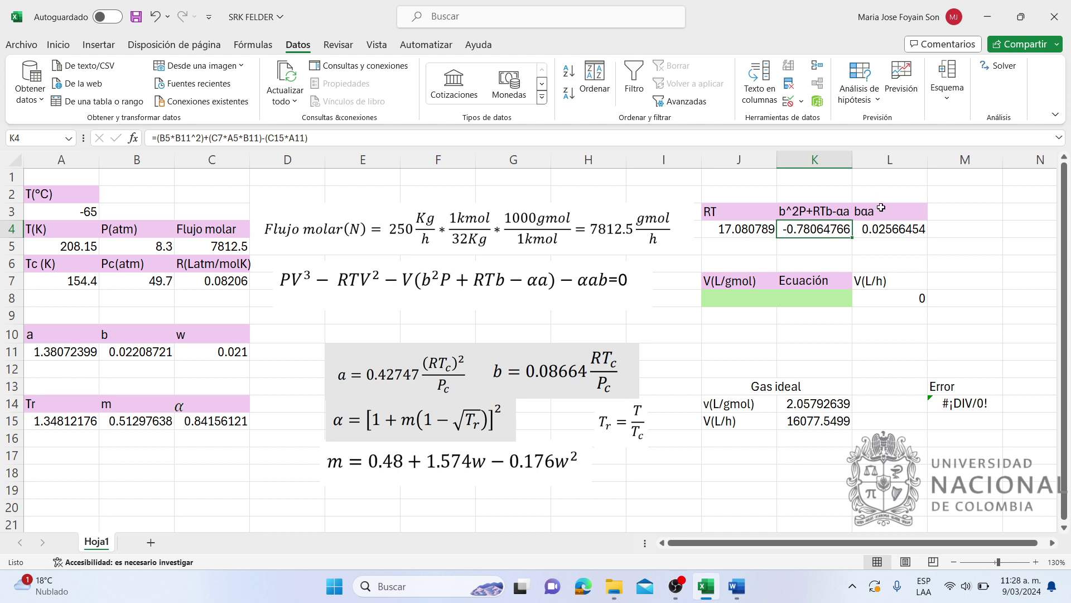
left_click(884, 229)
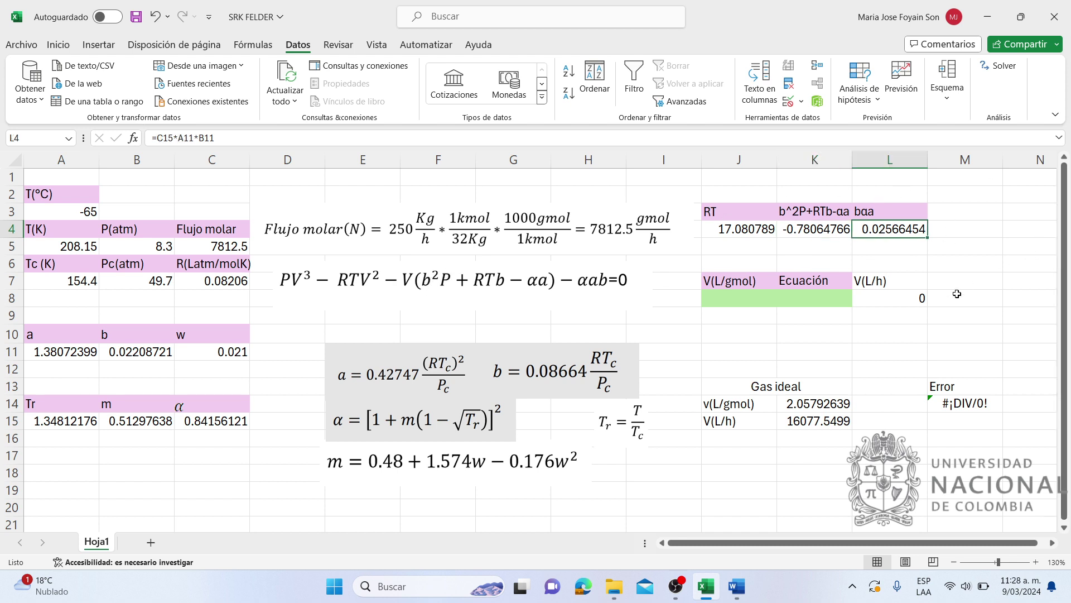
left_click(822, 297)
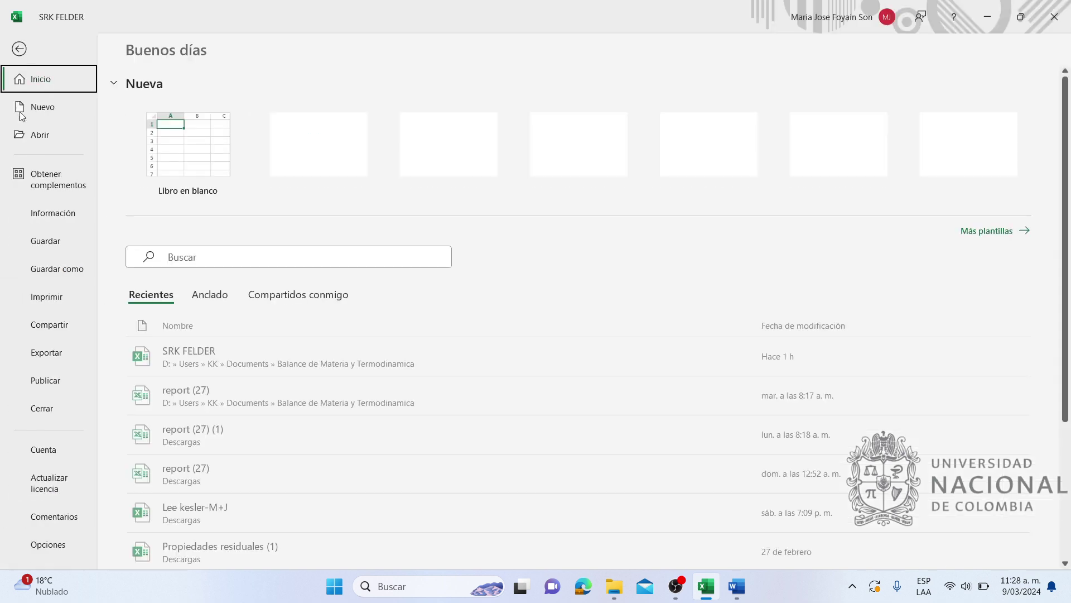
Disable the Solver add-in in the Excel add-ins list
left_click(22, 46)
left_click(54, 544)
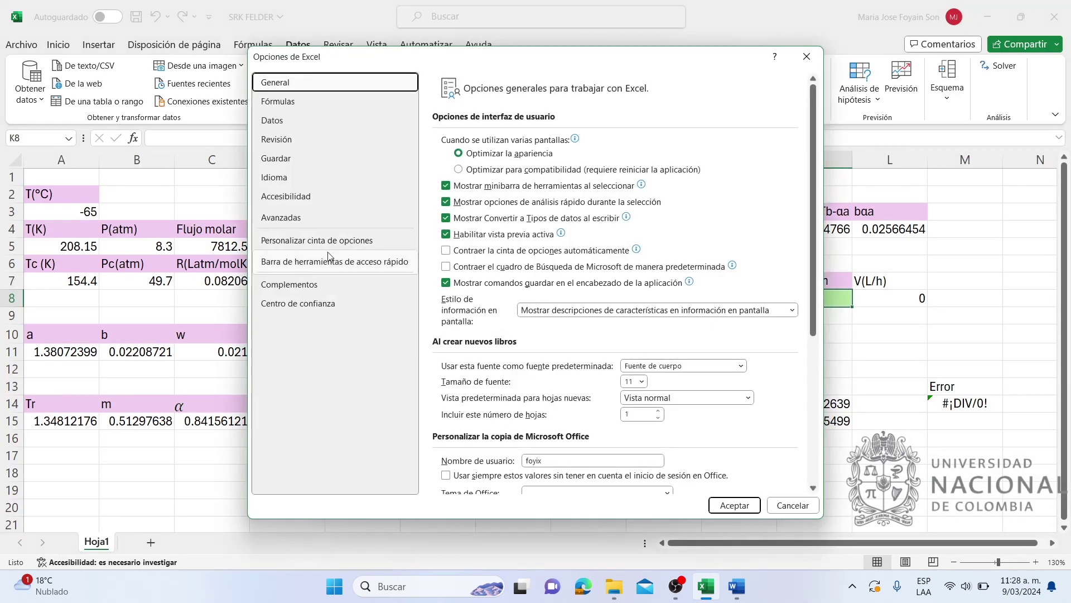
left_click(301, 284)
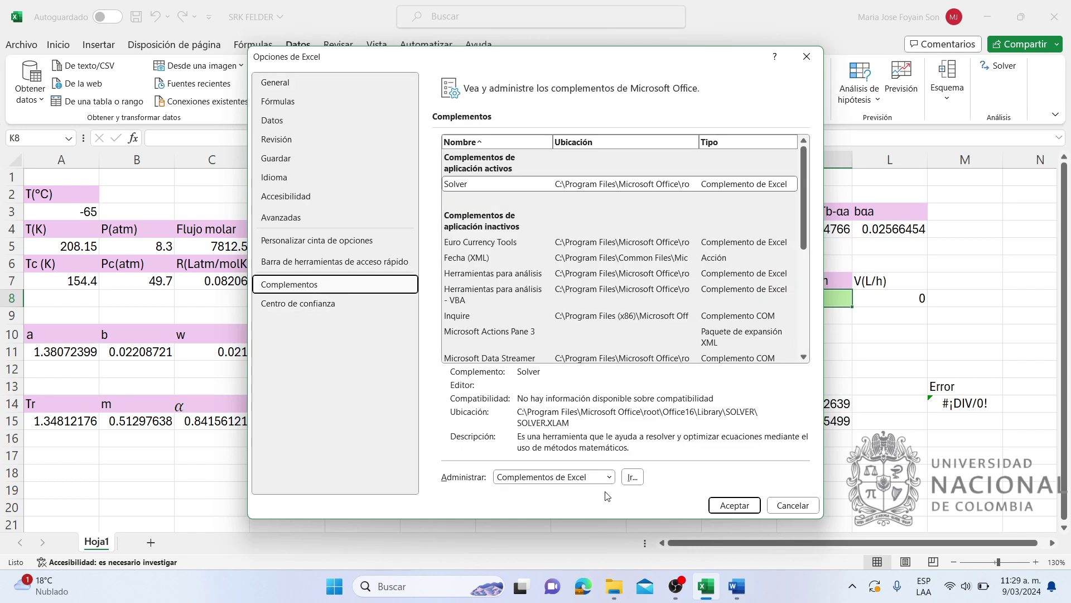
left_click(633, 477)
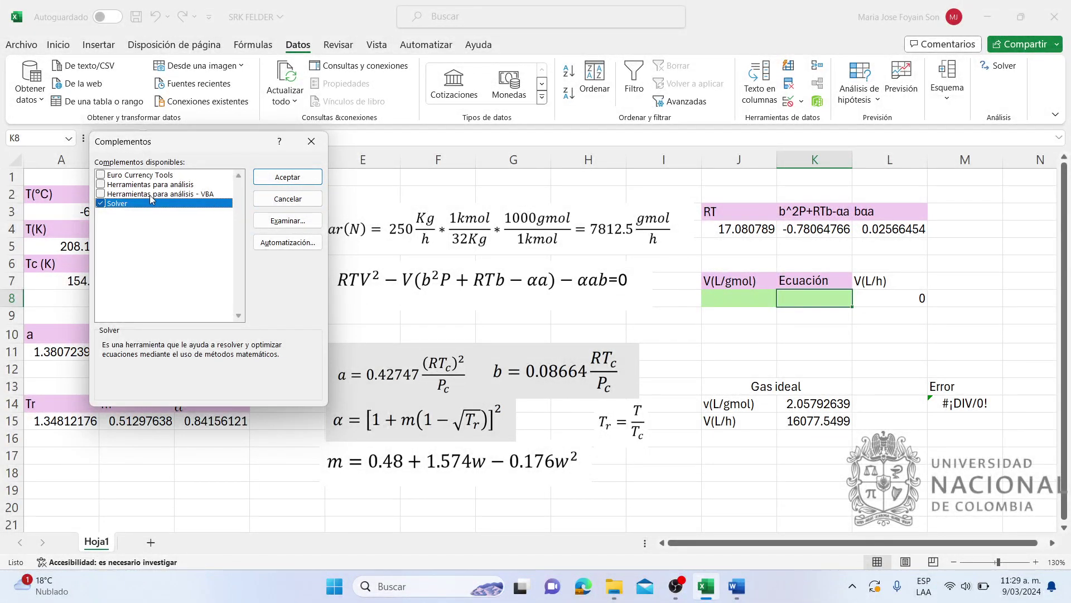
left_click(286, 175)
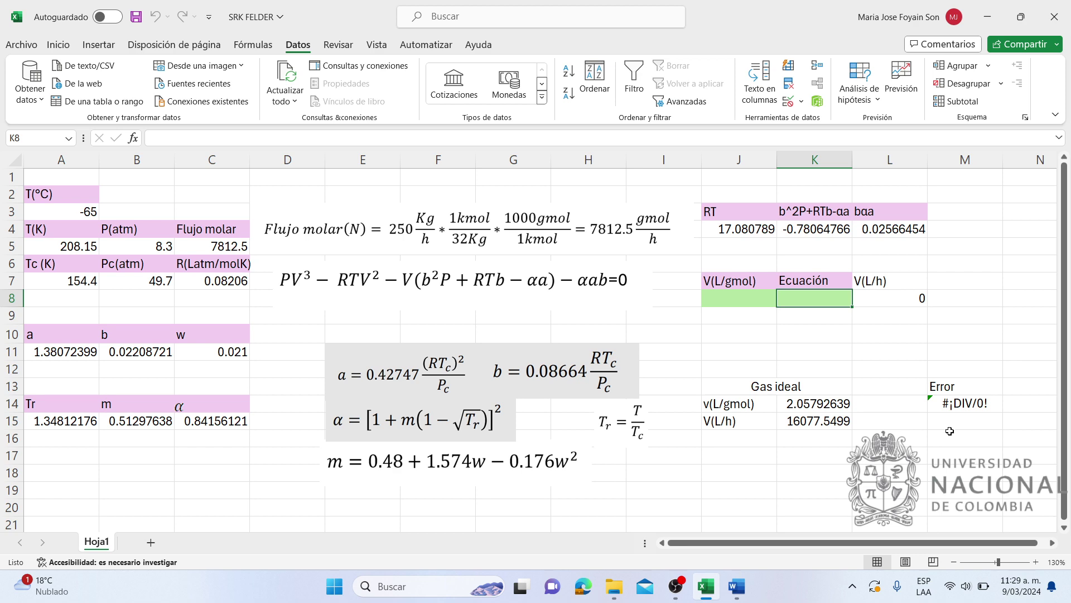
Enable the Solver add-in through the Excel add-ins manager and check for it among the data analysis tools
left_click(22, 45)
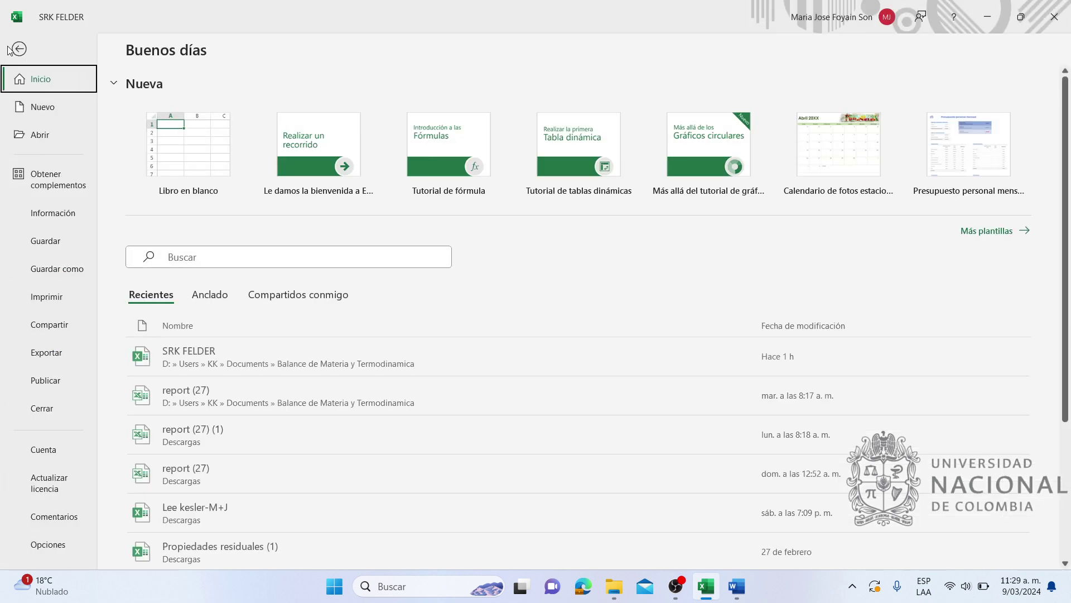
left_click(48, 544)
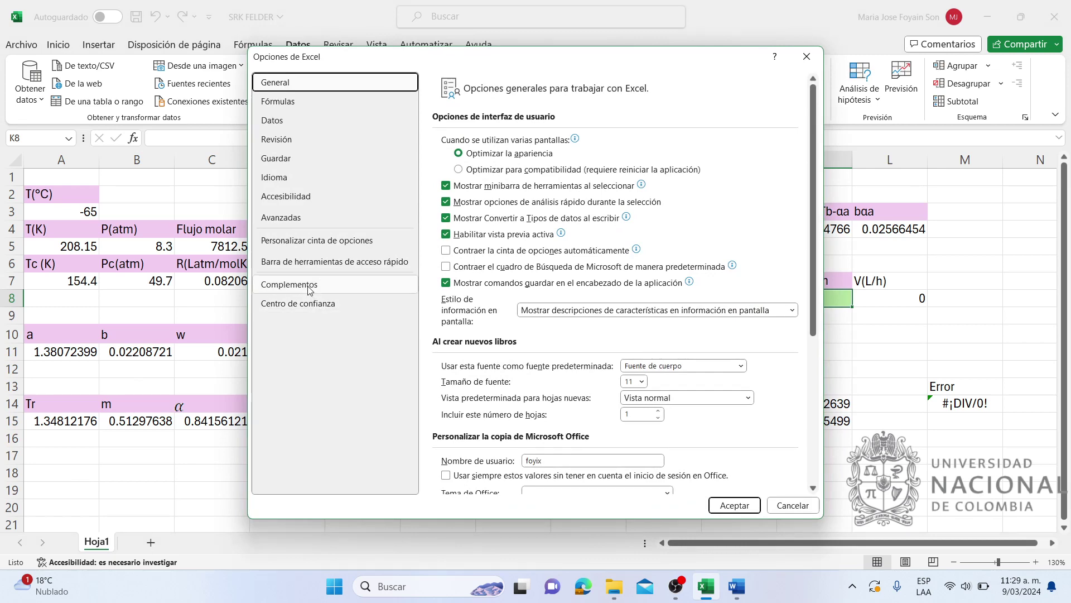
left_click(308, 285)
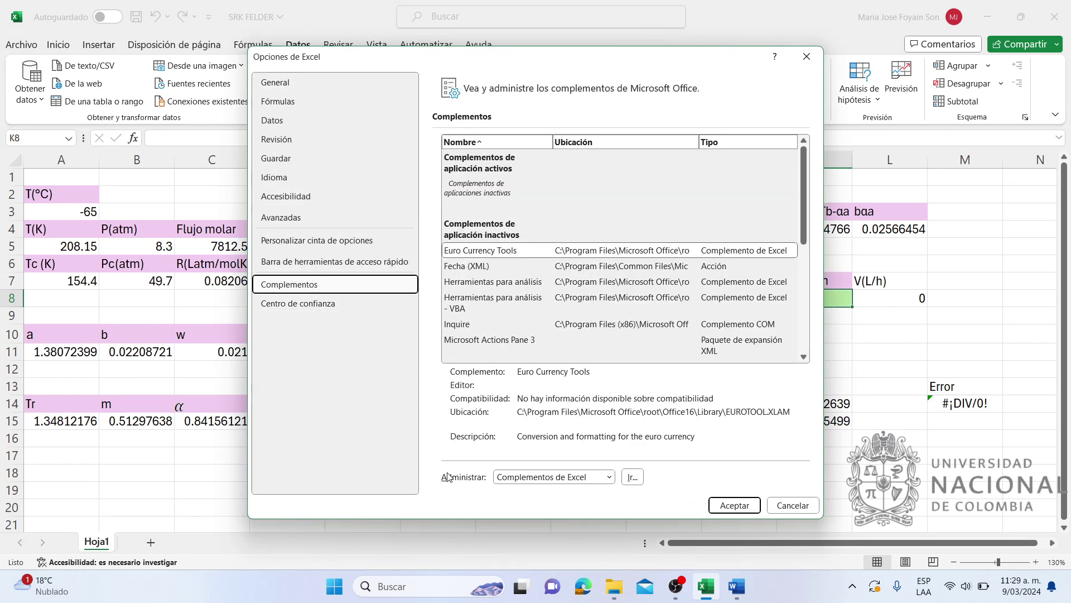
left_click(556, 480)
left_click(552, 497)
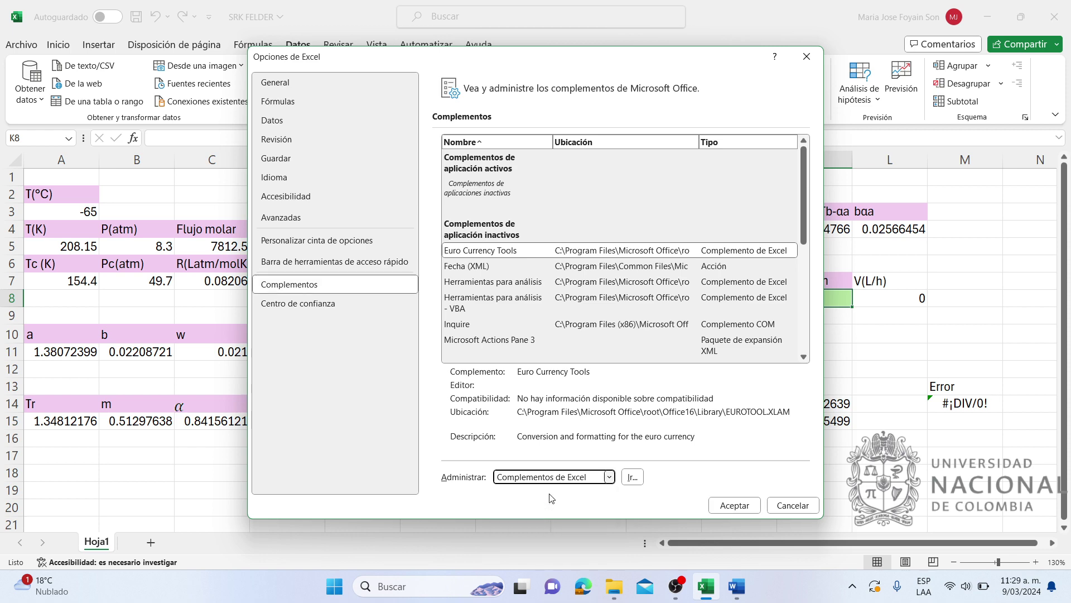
left_click(632, 478)
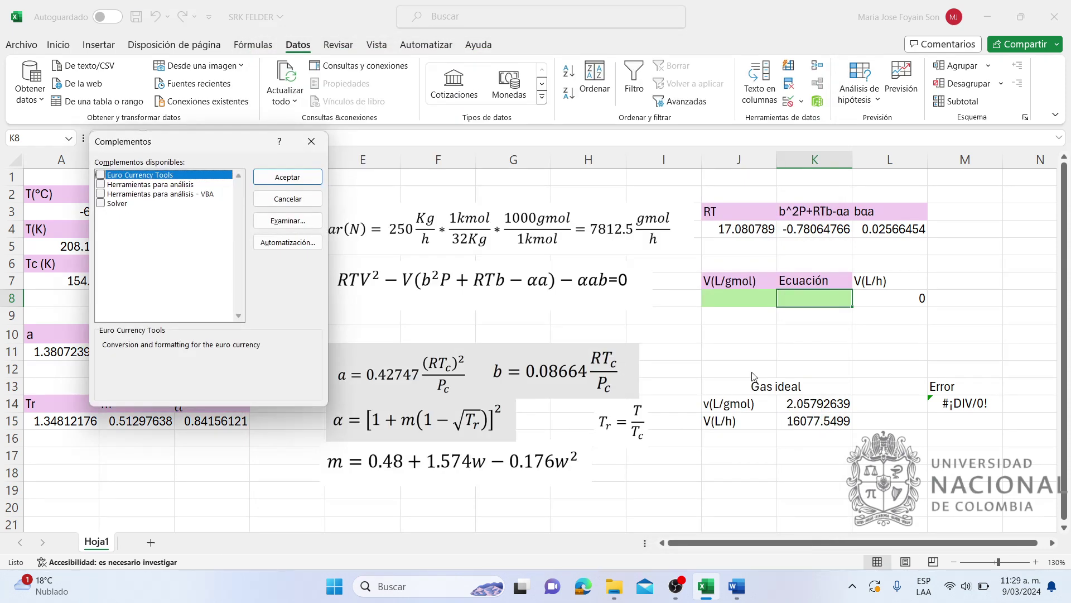
left_click(101, 203)
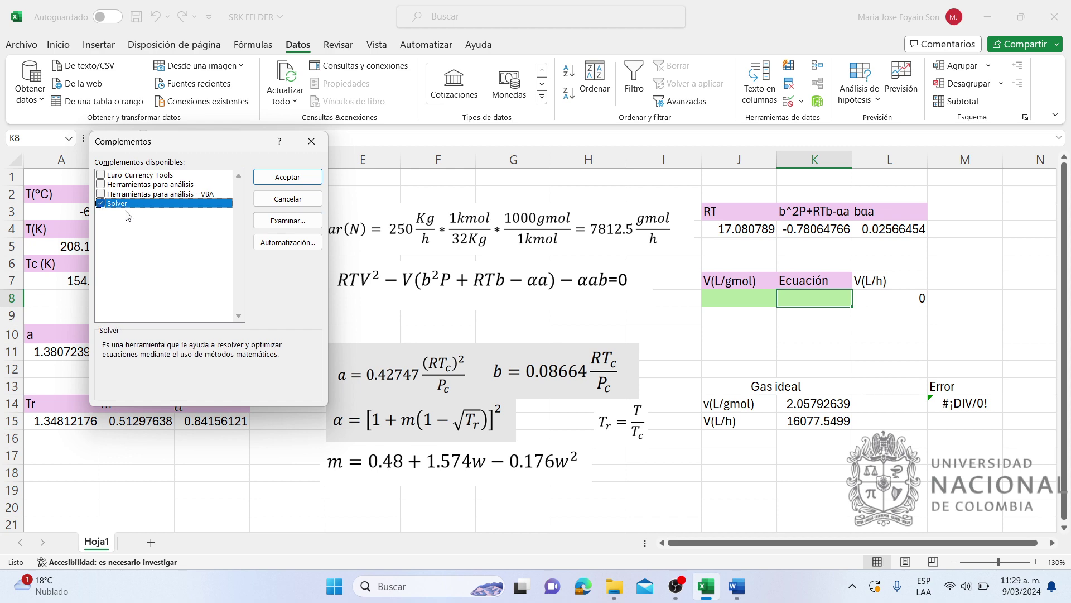
left_click(288, 178)
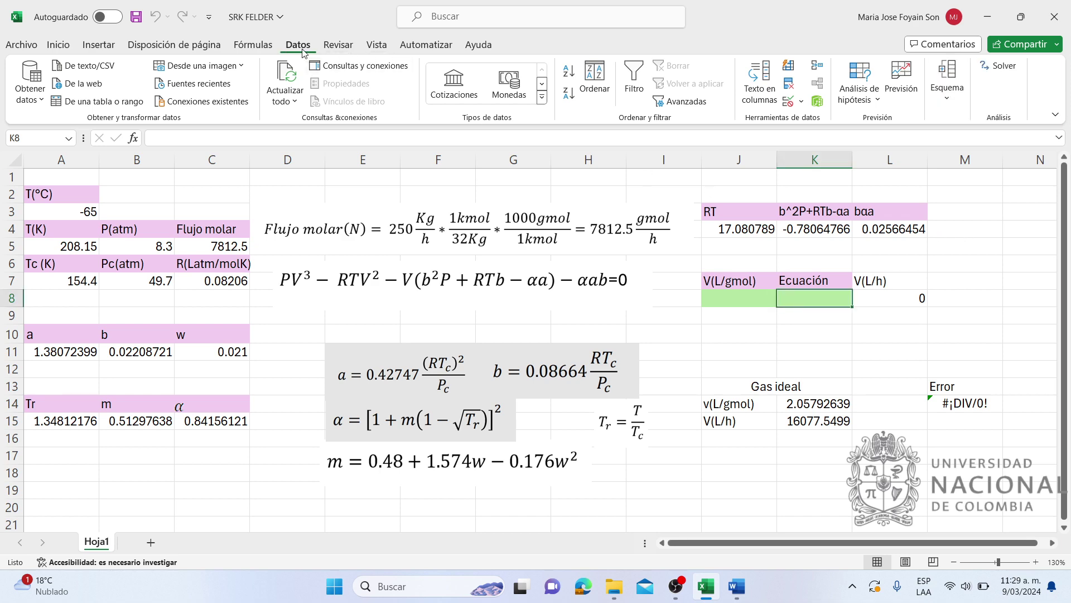
left_click(338, 47)
left_click(307, 50)
Begin the cubic SRK formula in K8 with the PV³ term, (B5*J8^3), followed by a minus sign
left_click(762, 297)
left_click(805, 296)
left_click(745, 299)
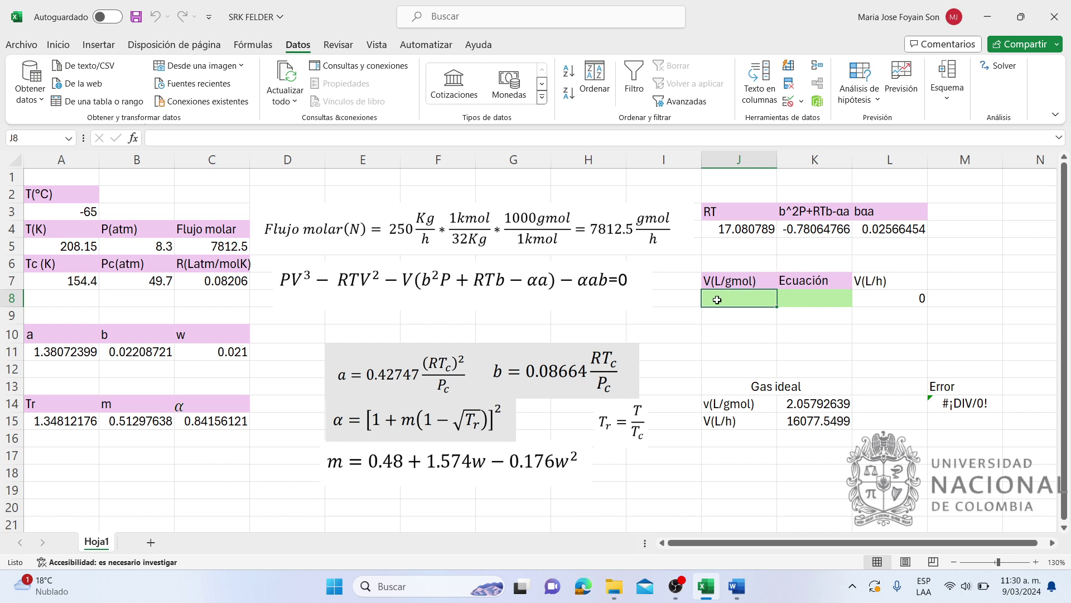
left_click(795, 299)
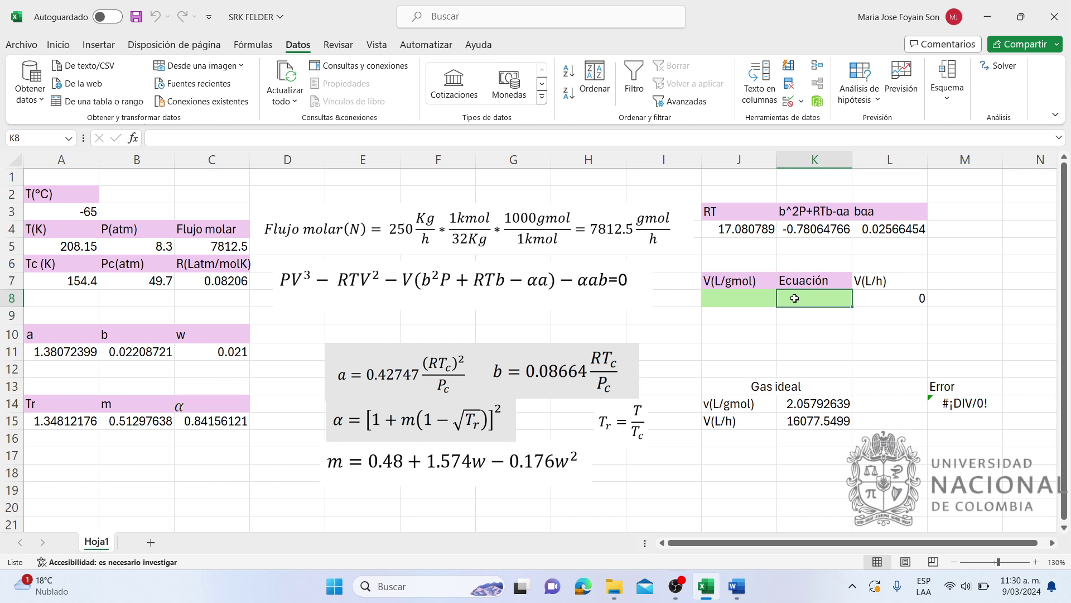
type("=(")
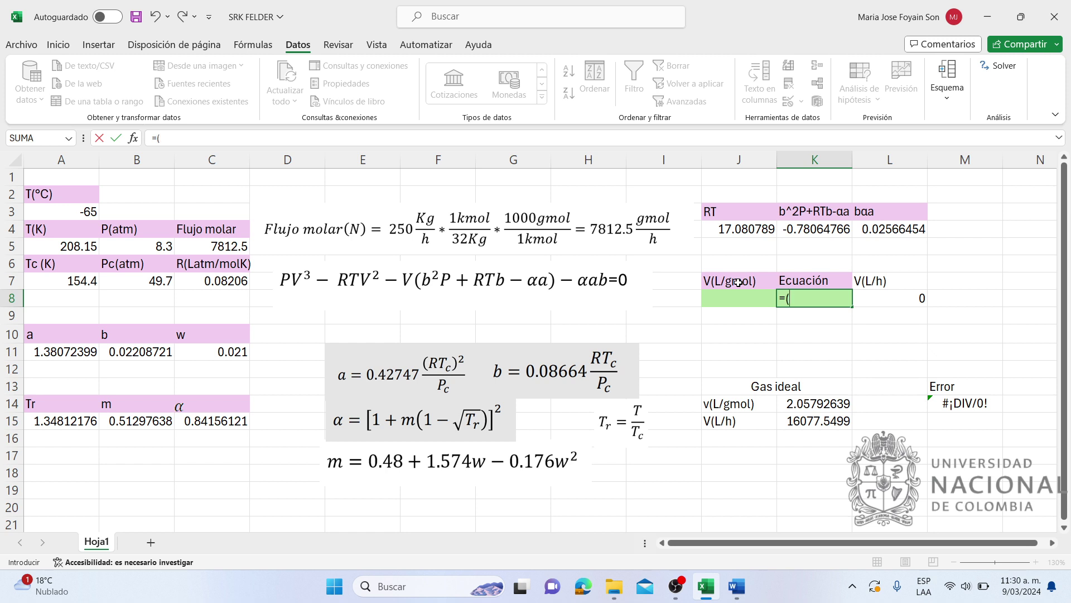
left_click(153, 249)
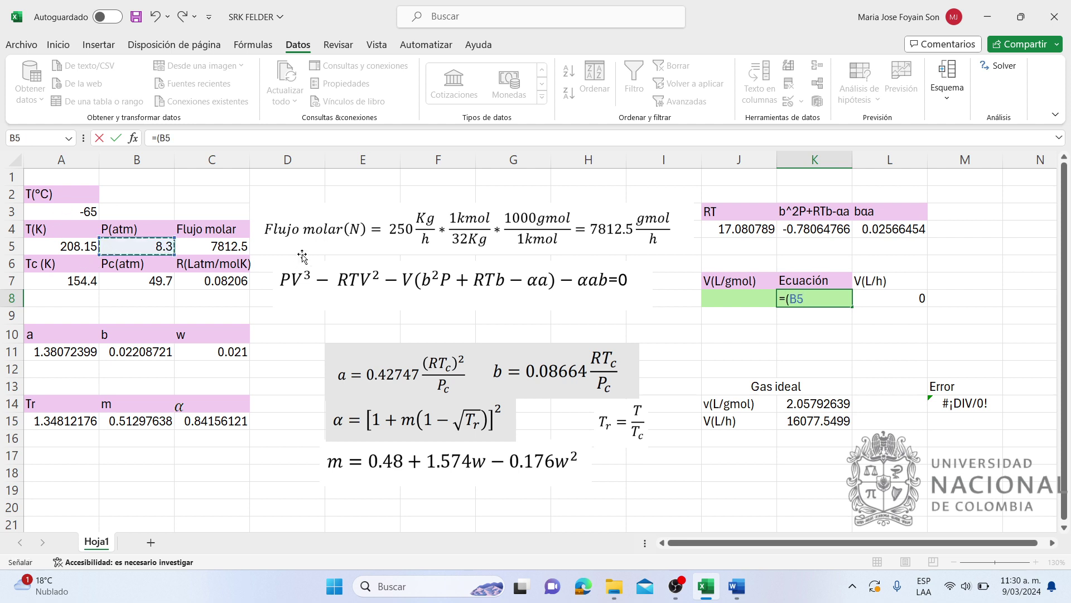
type("*")
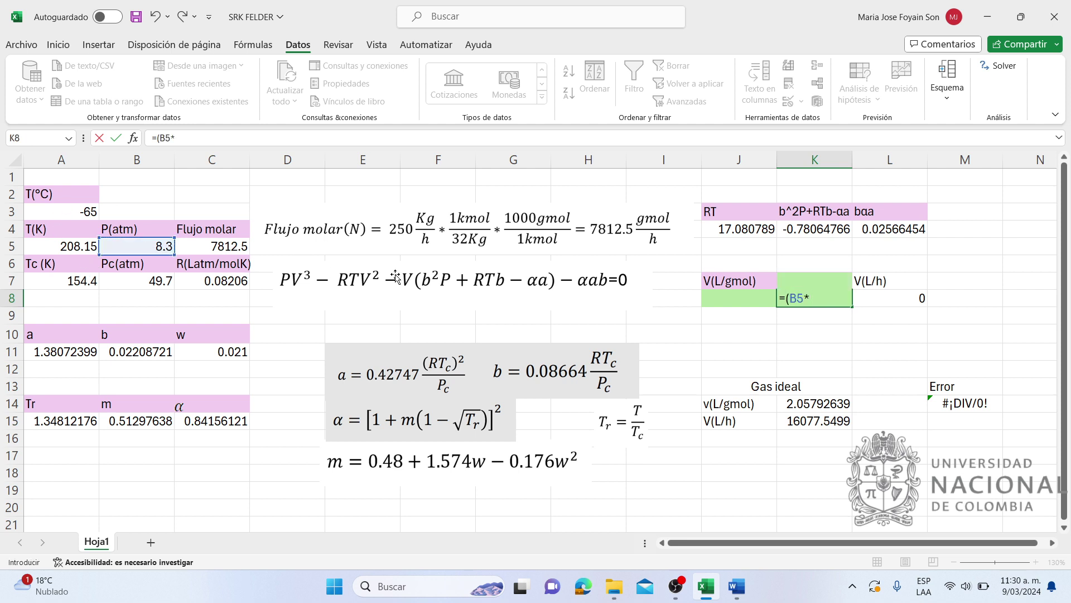
left_click(721, 295)
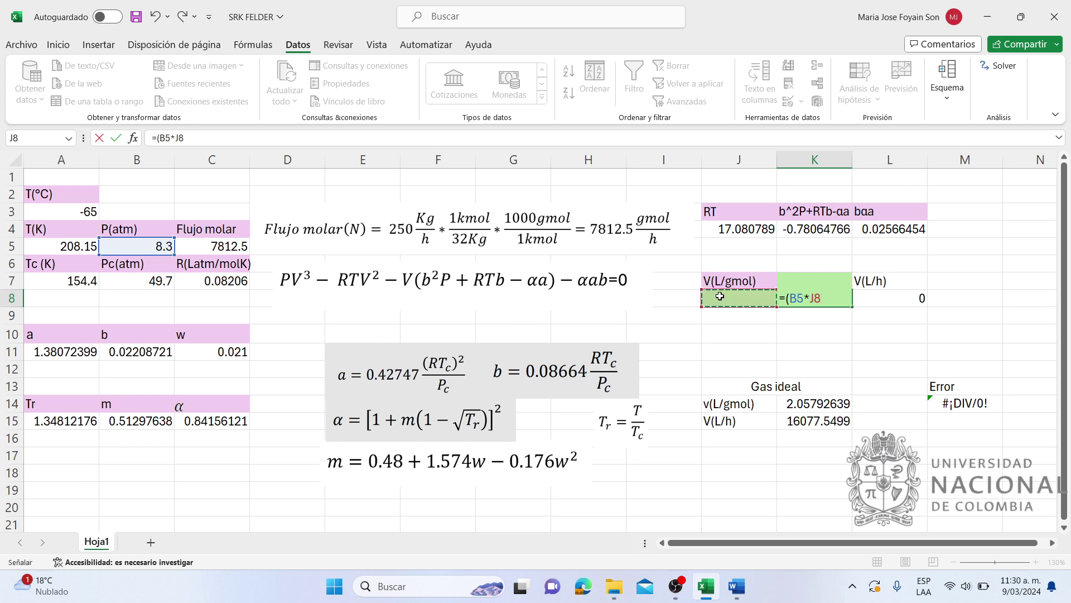
type("^^")
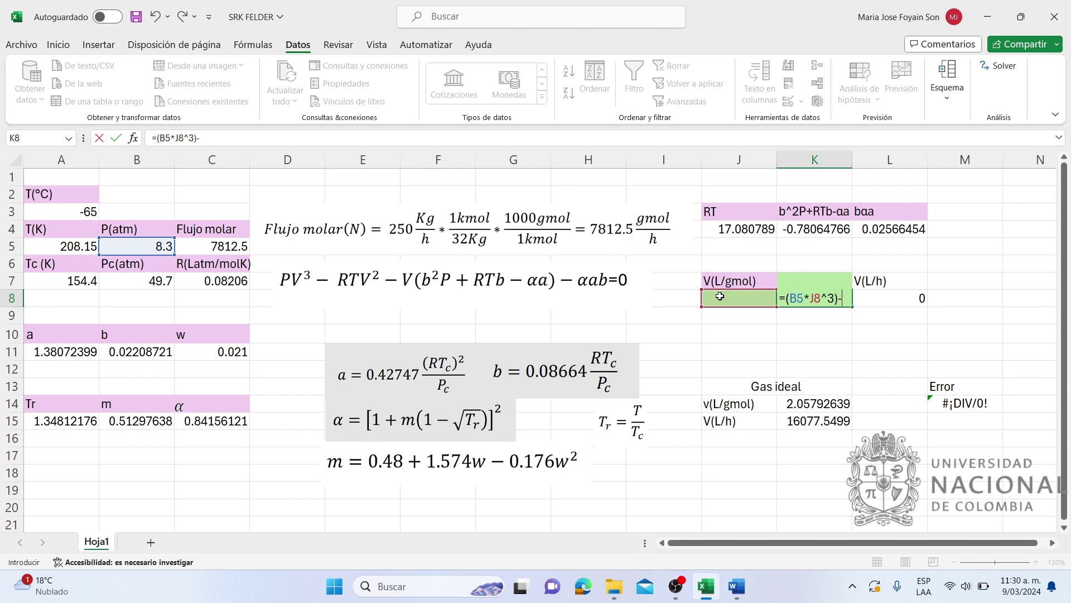
Extend the K8 formula with the RTV² term, (J4*J8^2), subtracted from the PV³ term
left_click(747, 230)
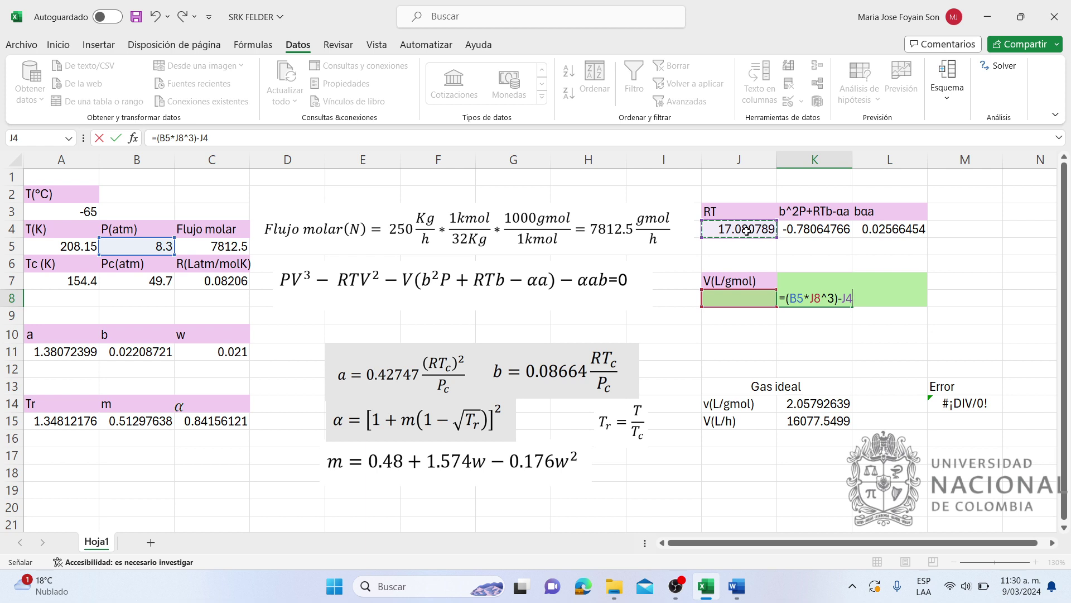
left_click(857, 298)
type("(B5")
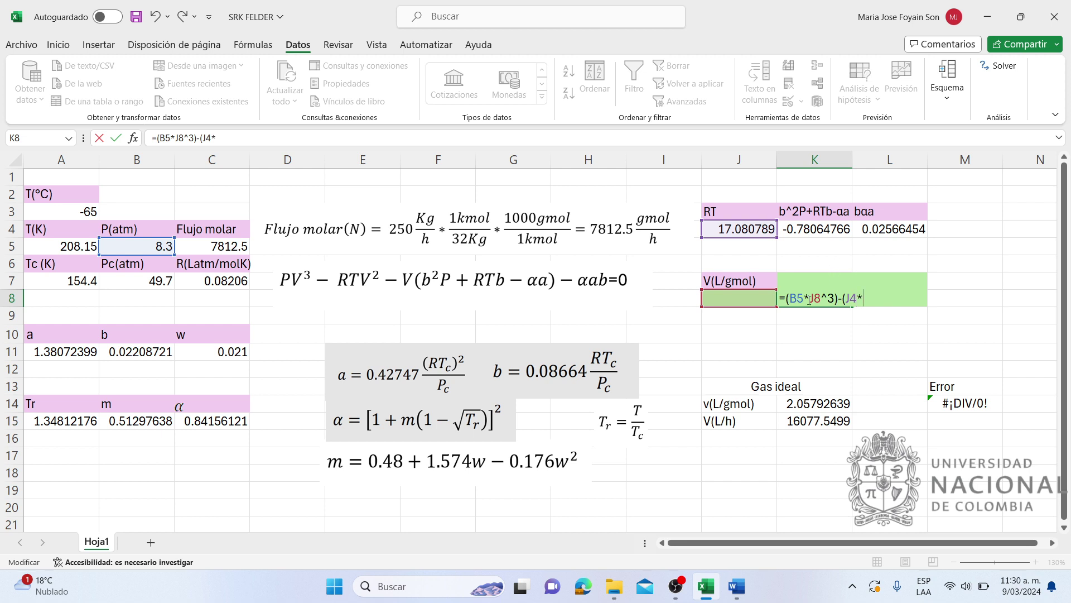
type("*")
left_click(739, 298)
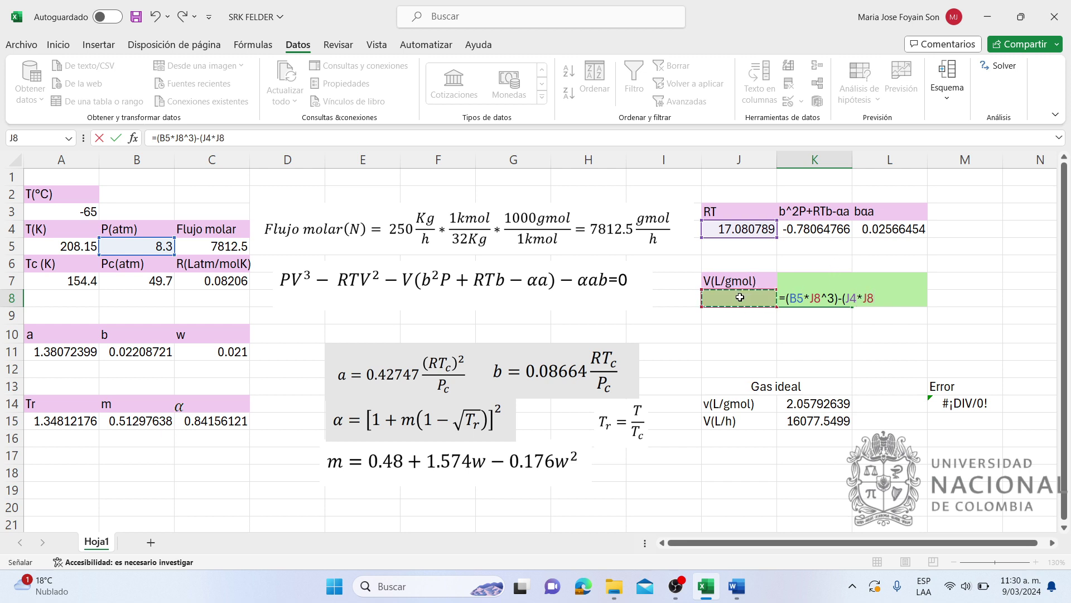
type("^^")
Complete the K8 formula by subtracting (K4*J8) and L4, giving =(B5*J8^3)-(J4*J8^2)-(K4*J8)-L4
left_click(821, 235)
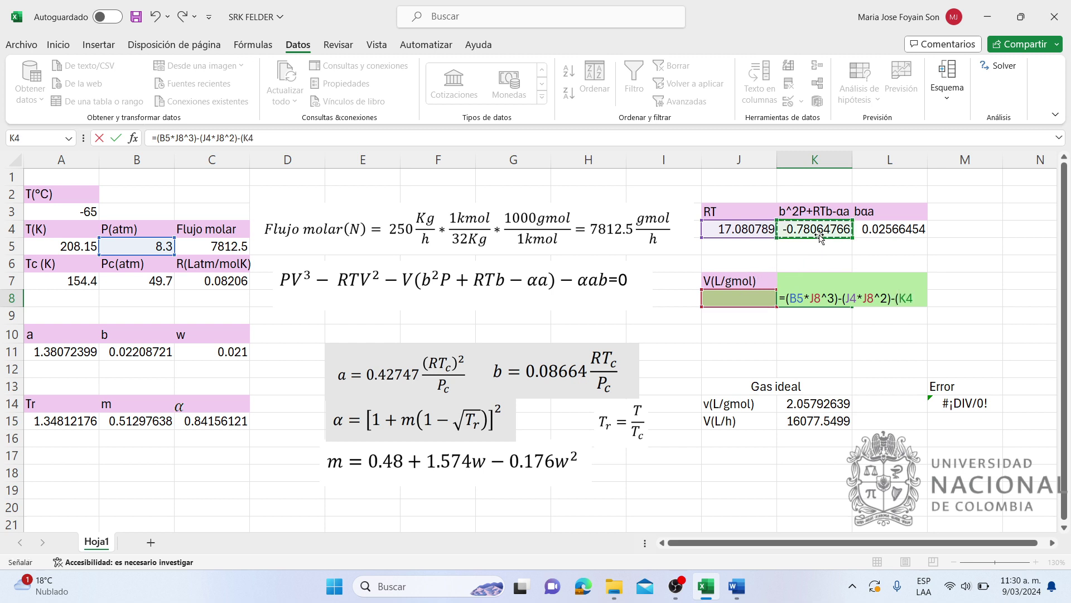
type("*")
left_click(736, 301)
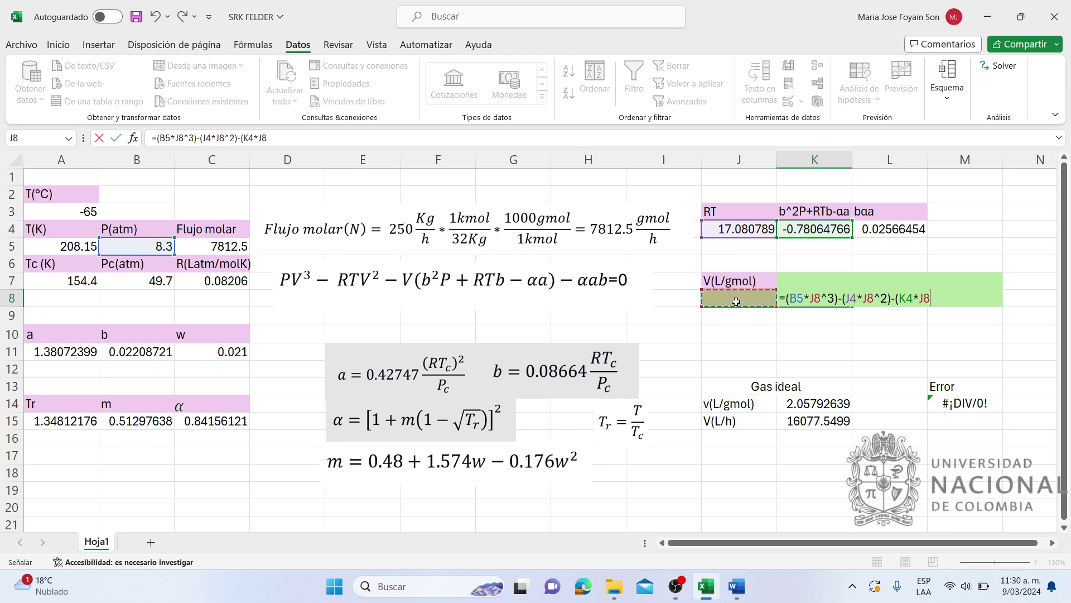
type(")-")
left_click(884, 229)
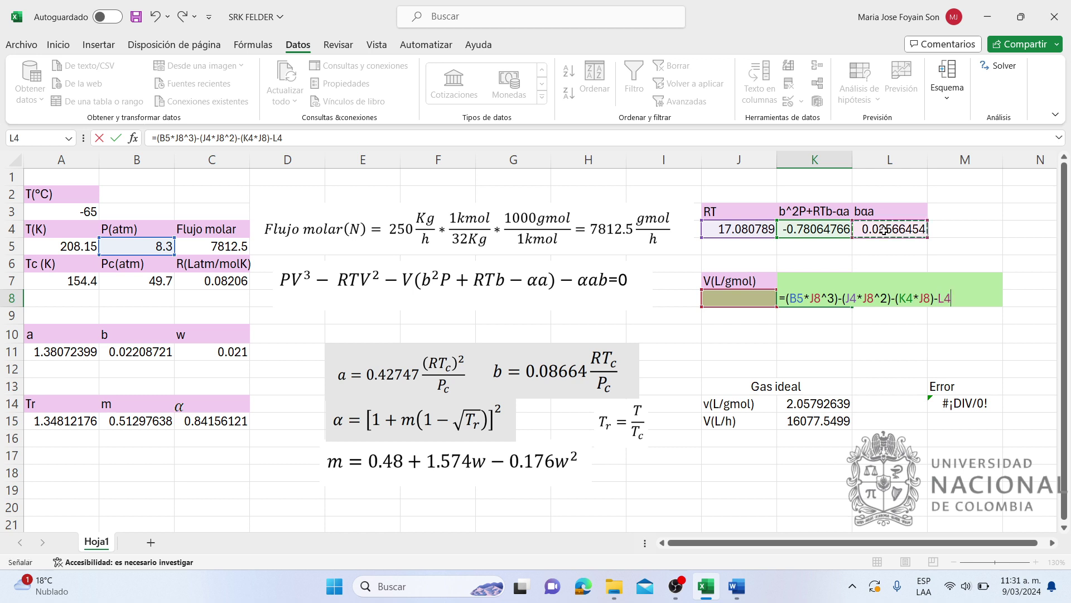
key("Return")
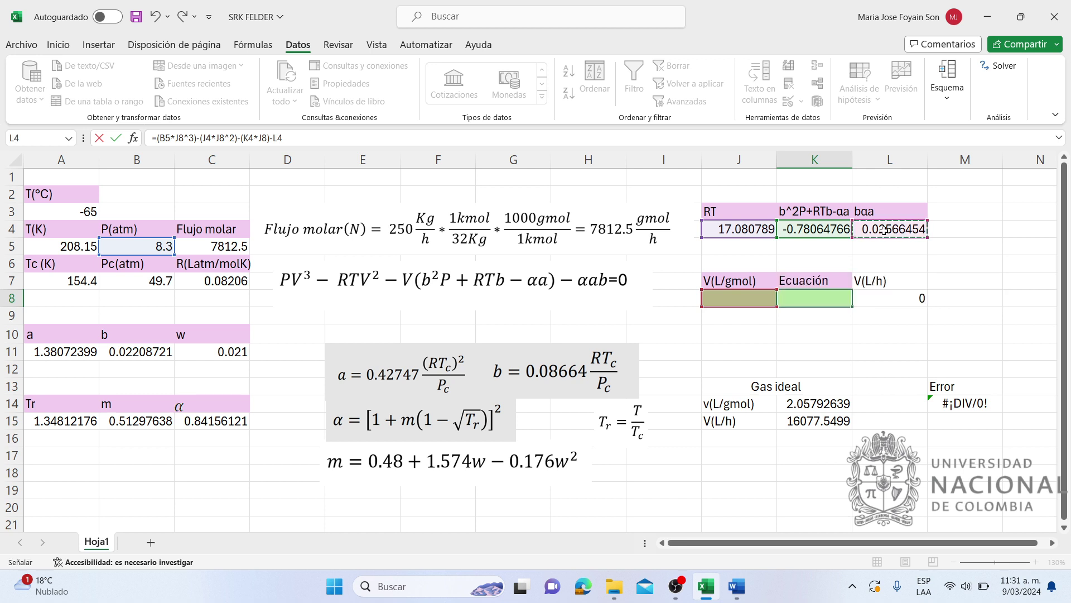
Enter 5 as the initial guess for the molar volume in J8
left_click(759, 298)
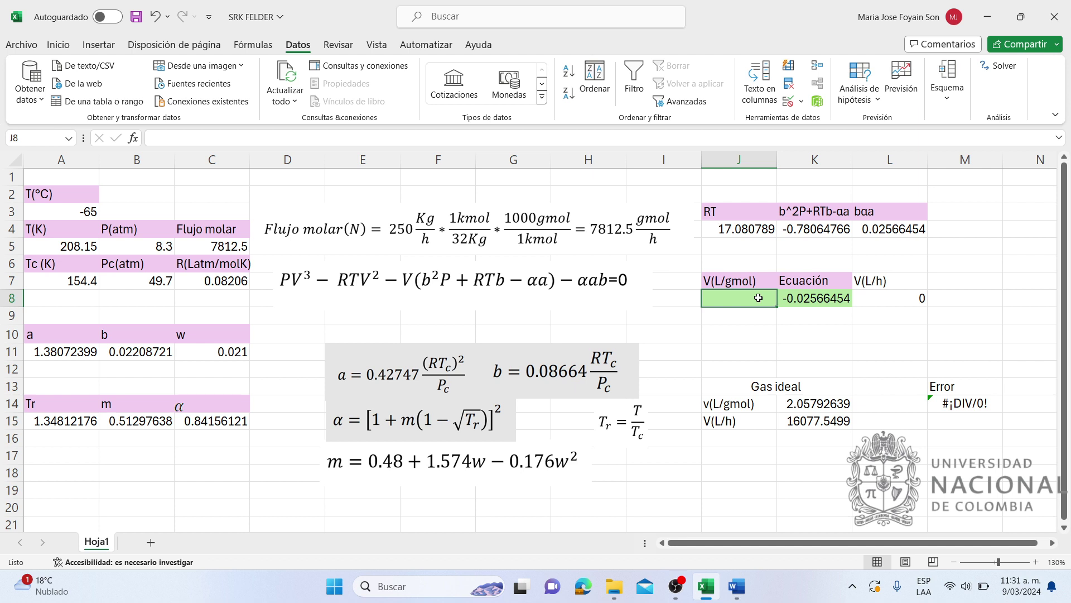
type("5")
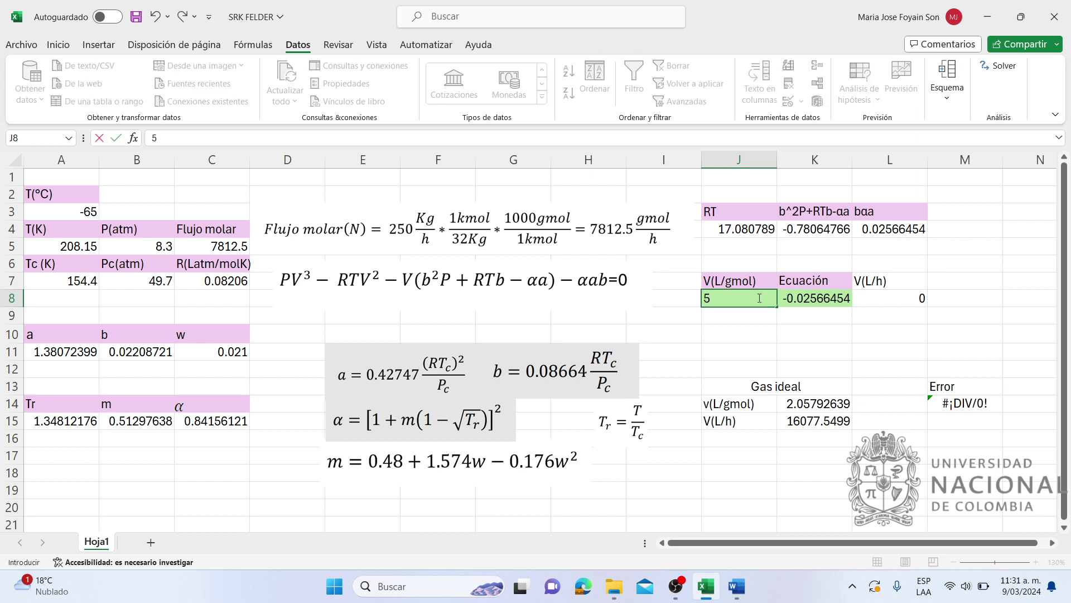
left_click(787, 318)
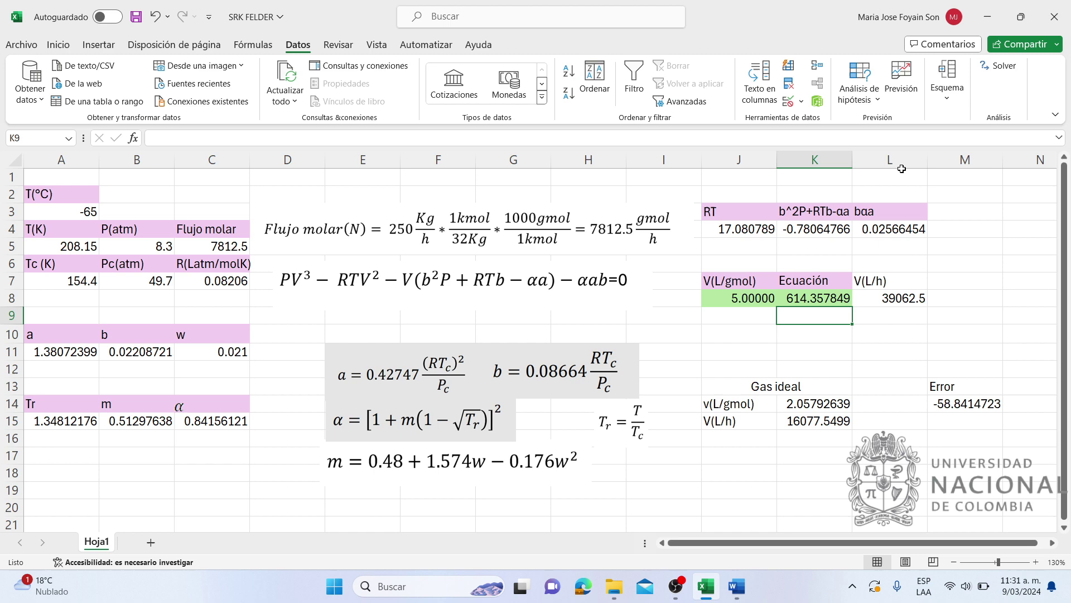
Open Solver and set the equation cell K8 as the objective, with a target value of 0
left_click(1013, 65)
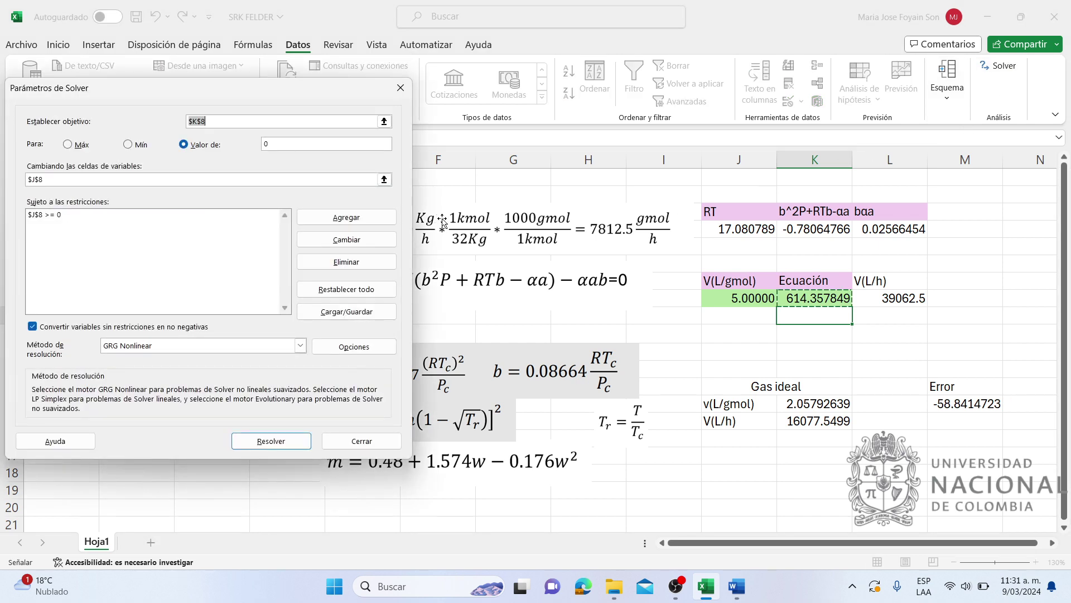
left_click(296, 122)
left_click_drag(294, 121, 180, 121)
key("BackSpace")
left_click(809, 300)
Set the molar volume cell J8 as the variable cell in the Solver parameters
left_click(130, 182)
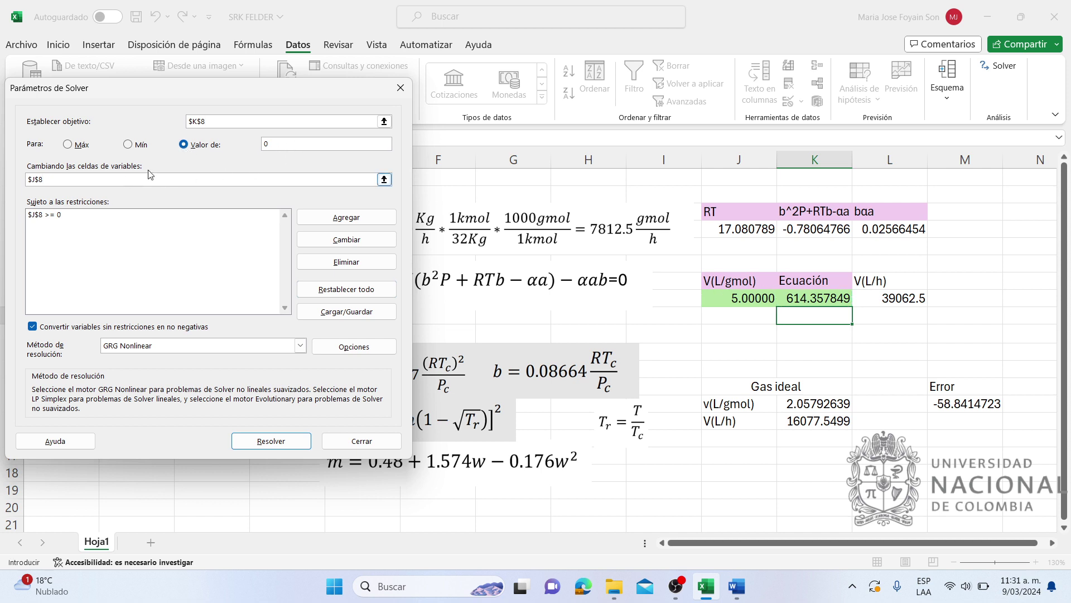
key("BackSpace")
key("BackSpace")
key("BackSpace")
key("BackSpace")
left_click(750, 298)
Remove the existing Solver constraint and add it again as J8 >= 0
left_click(155, 216)
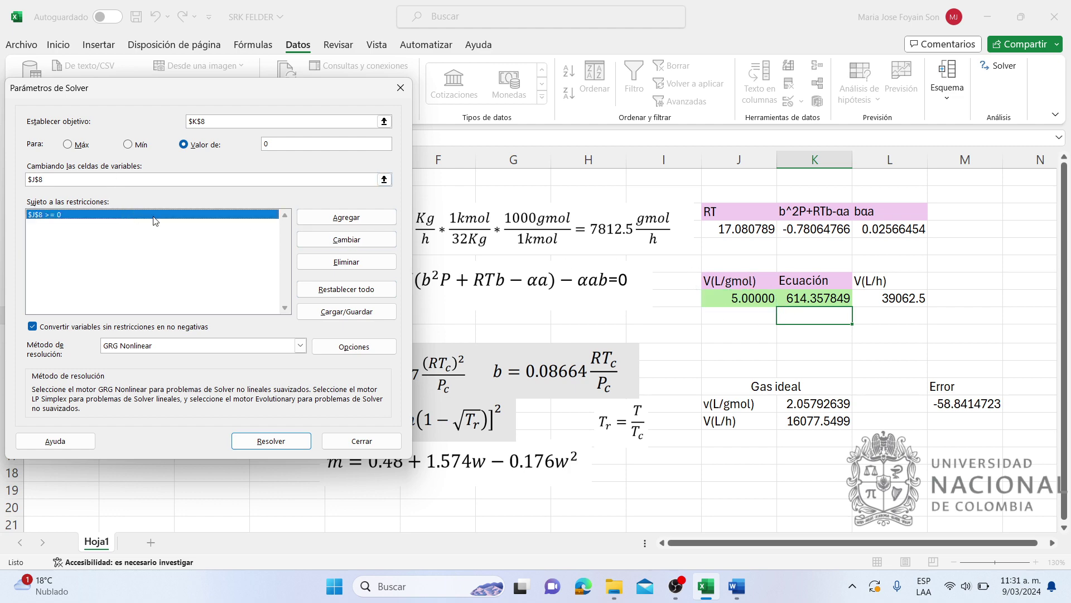
left_click(304, 262)
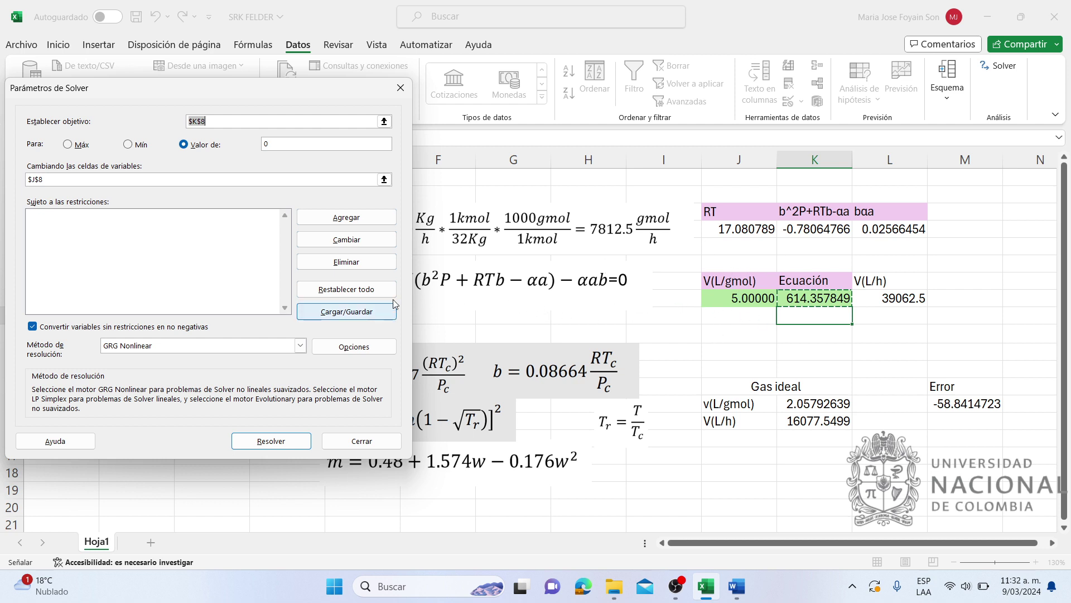
left_click(344, 222)
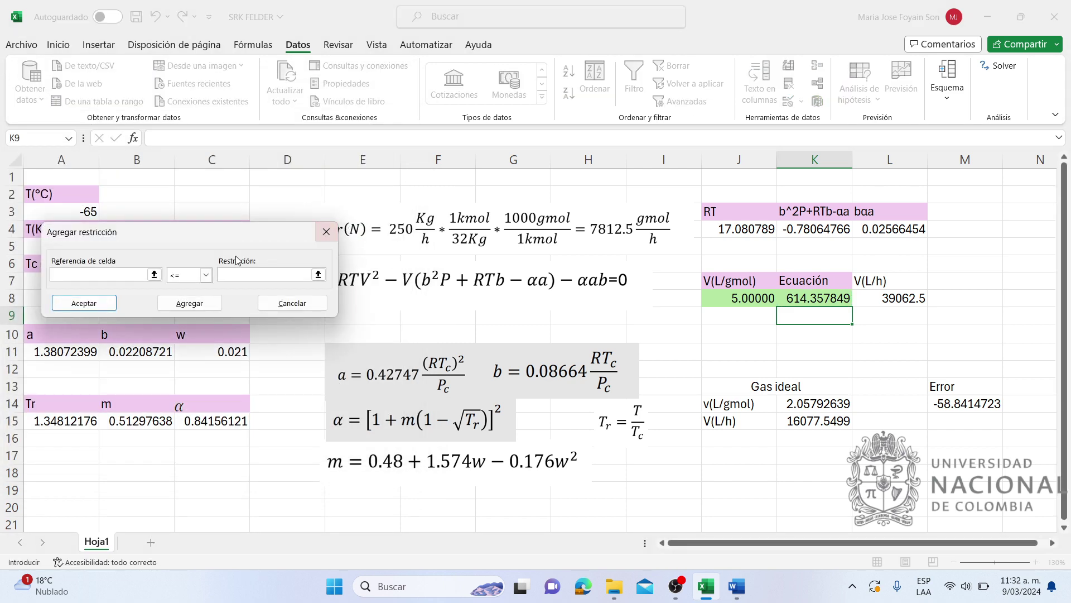
left_click(738, 300)
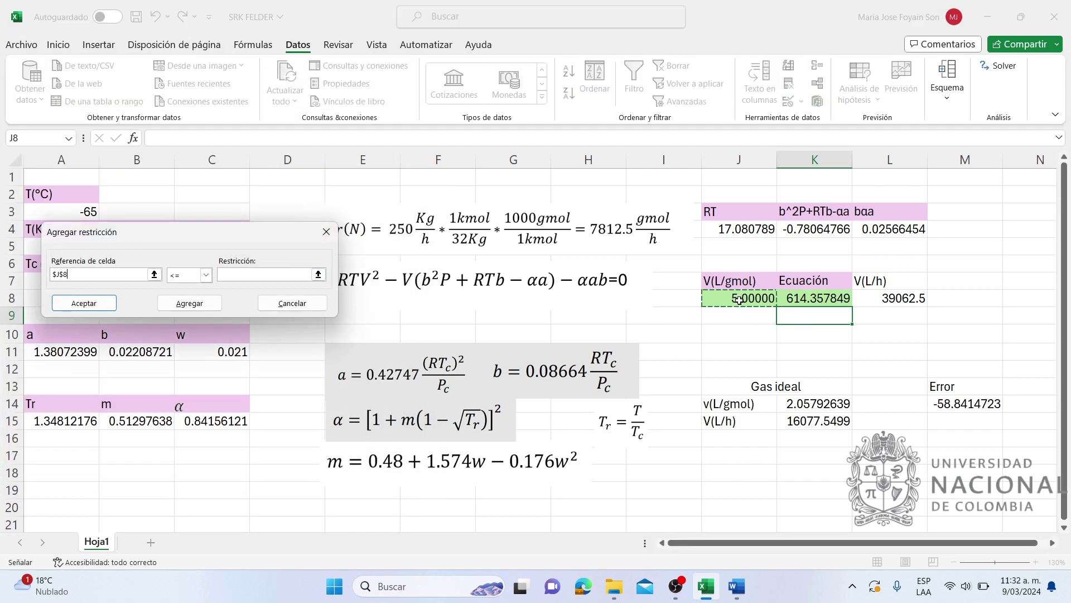
left_click(179, 281)
left_click(183, 309)
left_click(245, 273)
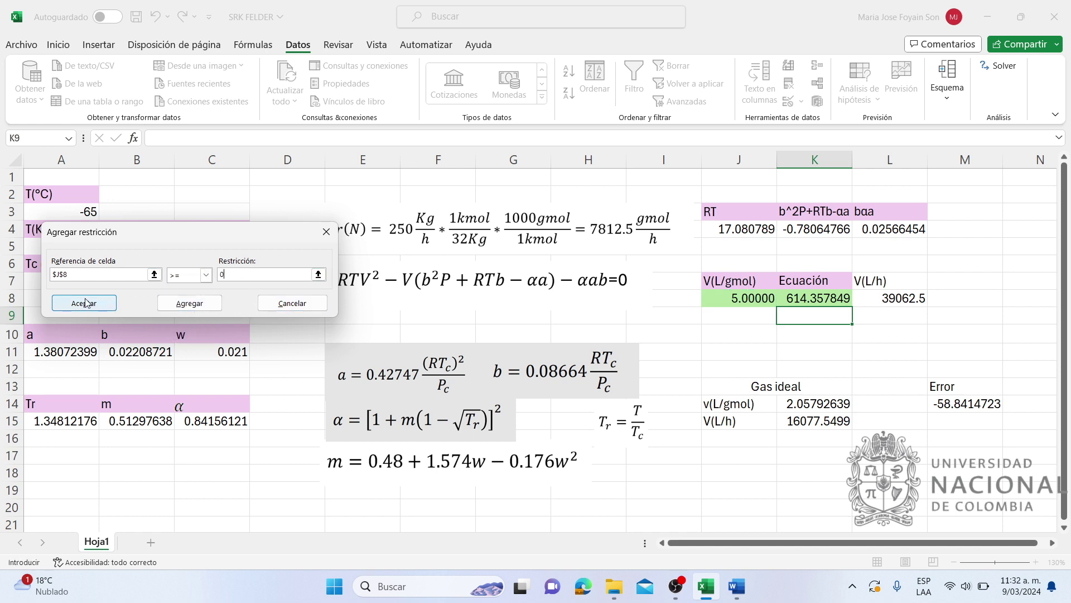
left_click(181, 306)
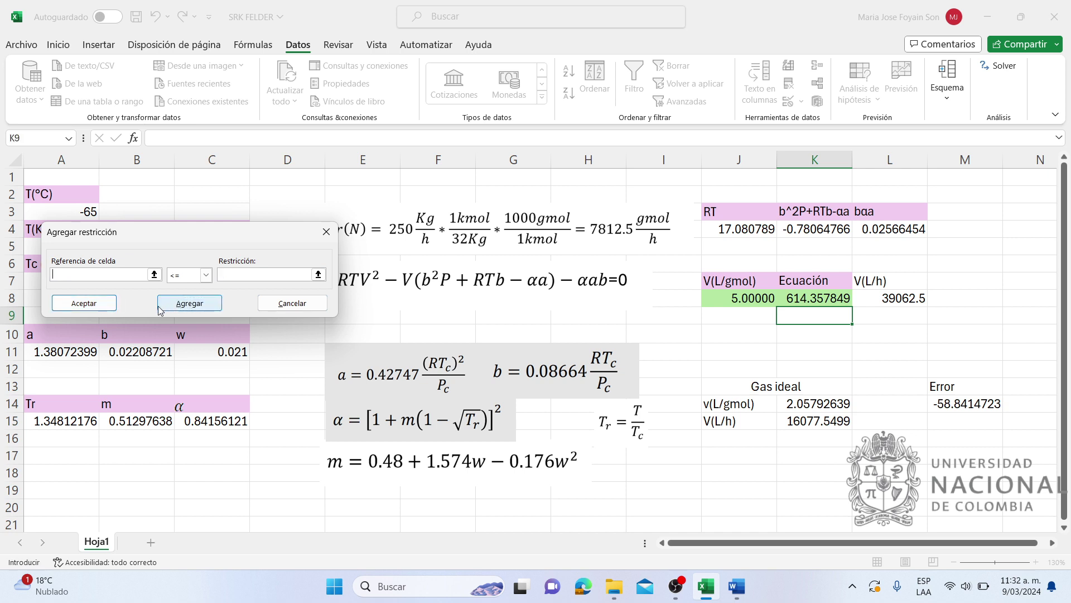
left_click(194, 311)
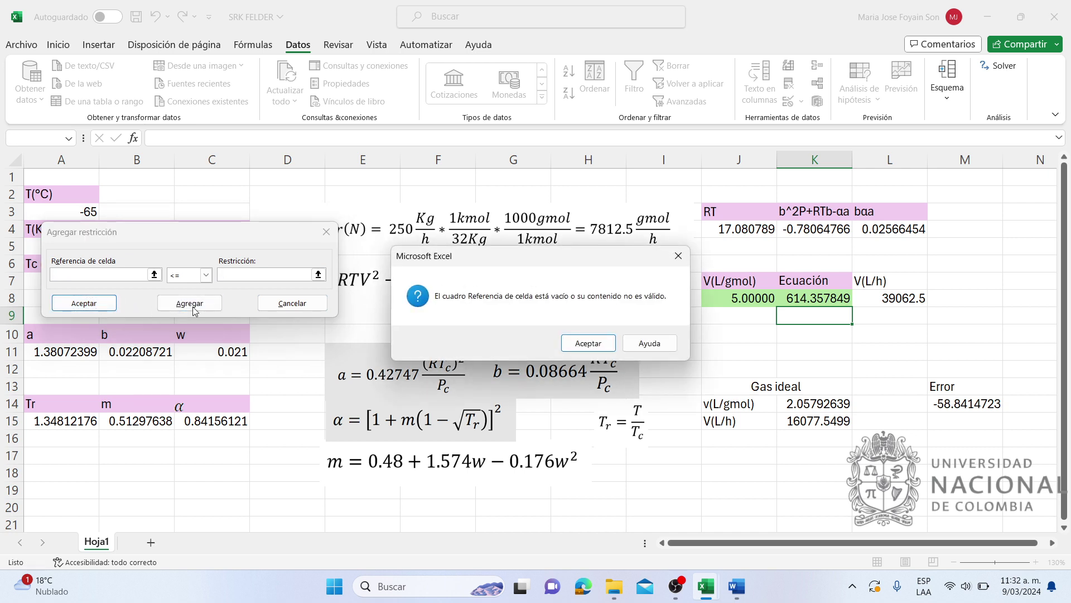
left_click(563, 342)
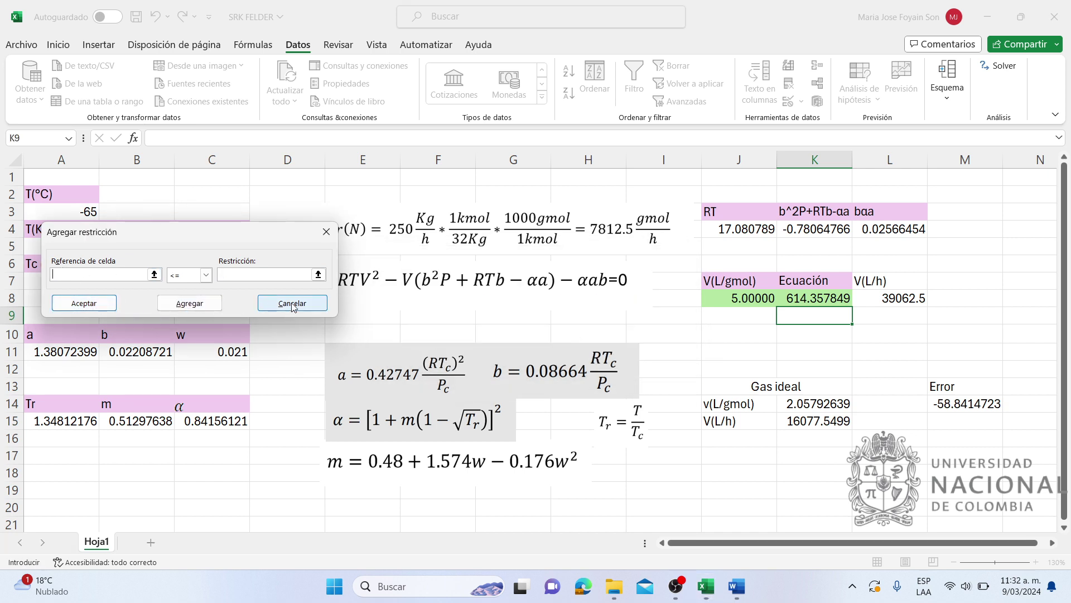
left_click(323, 302)
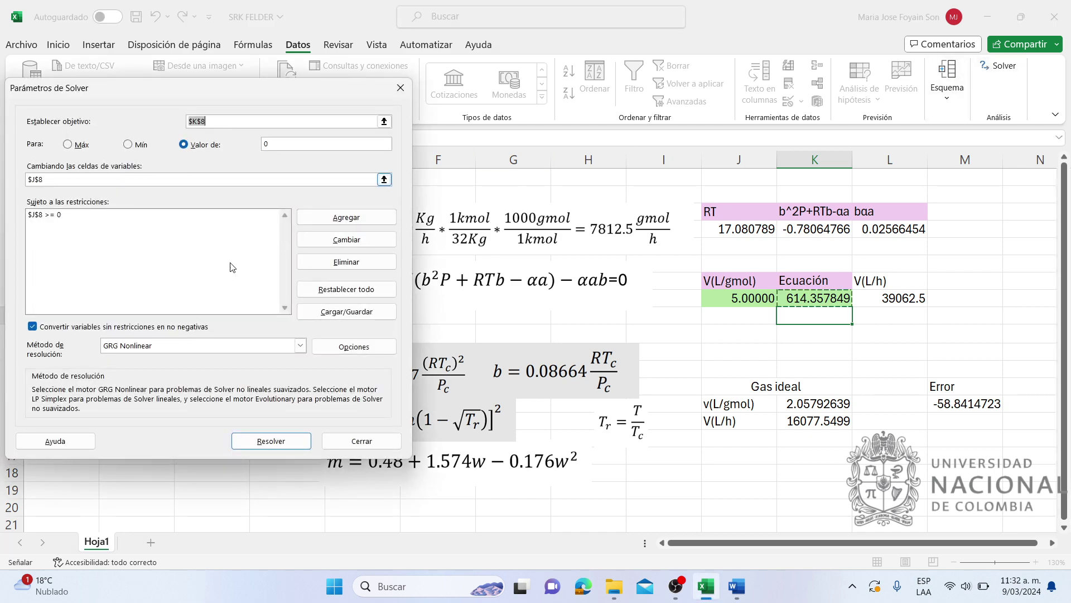
Solve the equation with the GRG Nonlinear method and keep the Solver solution
left_click(271, 441)
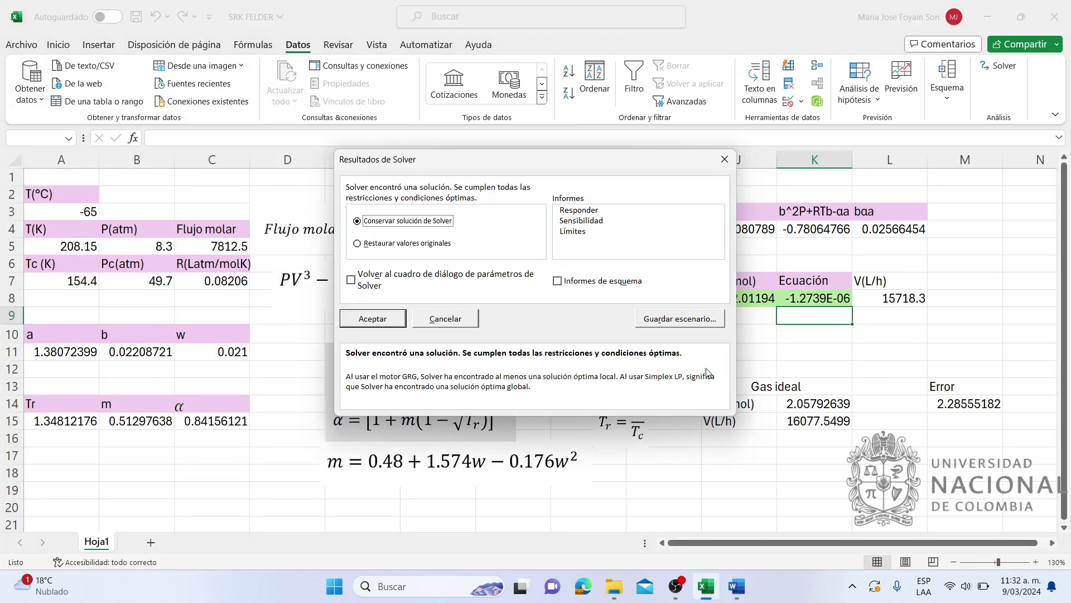
left_click(357, 322)
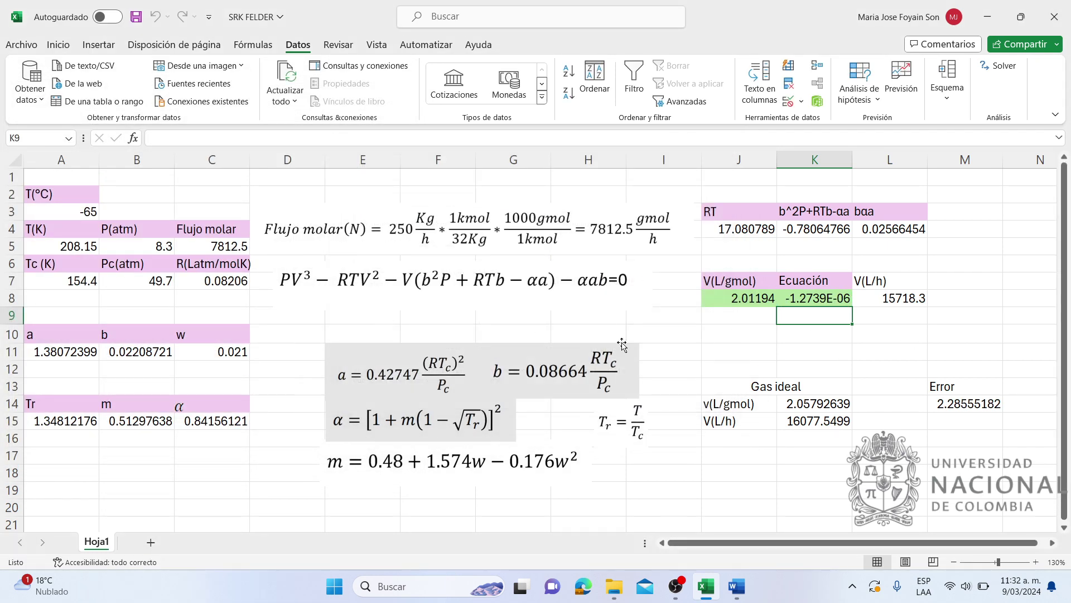
Examine the solved molar volume in J8 and the equation cell K8 against the cubic SRK equation image
left_click(768, 299)
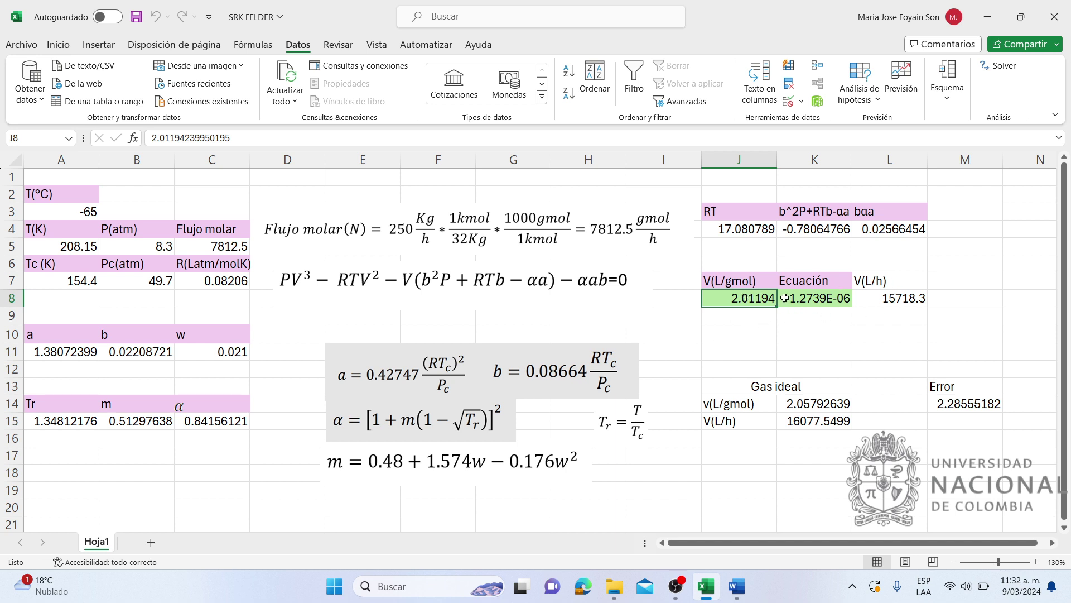
left_click(825, 300)
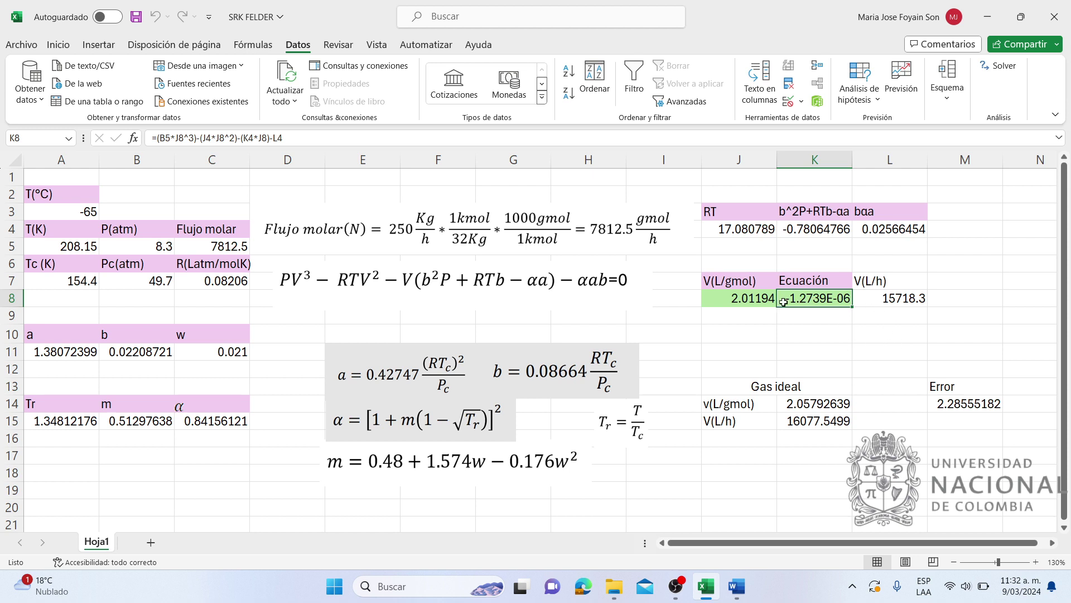
left_click(749, 305)
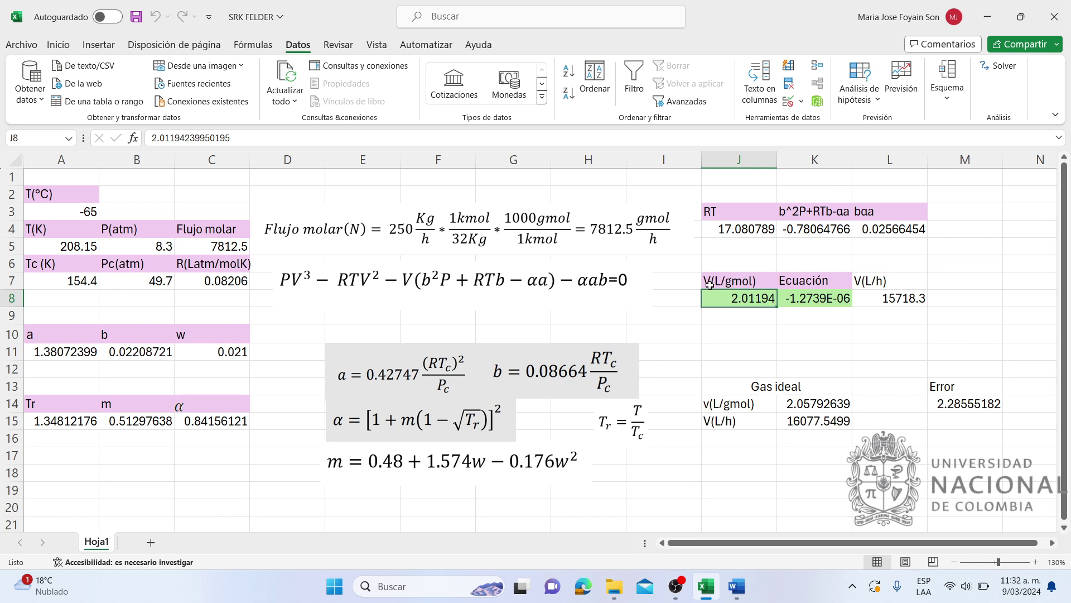
left_click(416, 290)
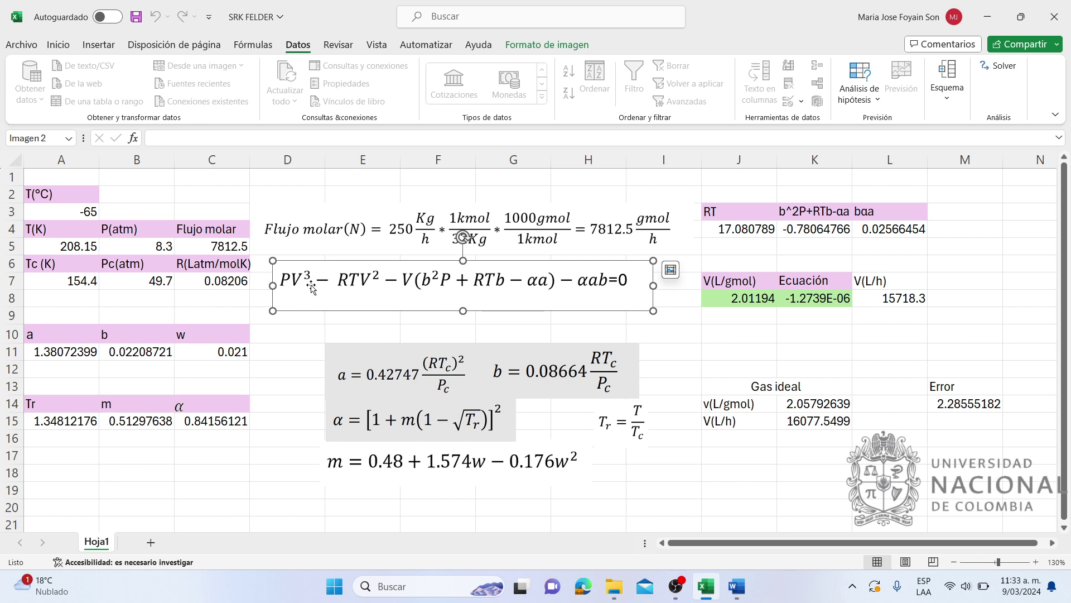
left_click(664, 332)
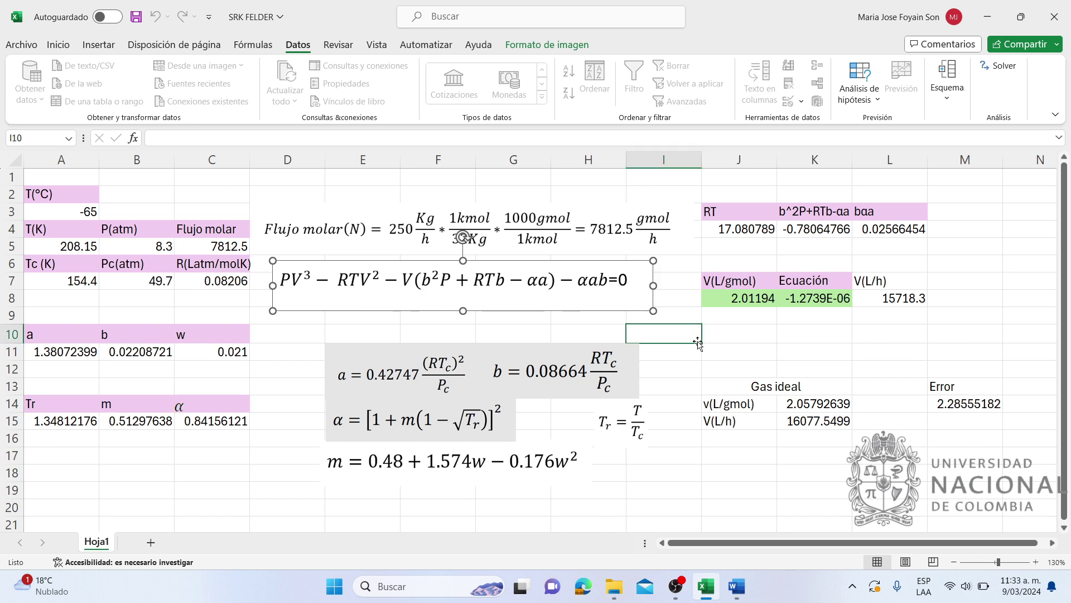
Review how the volumetric flow in L8 is obtained from the SRK molar volume in J8 and the molar flow in C5
left_click(595, 289)
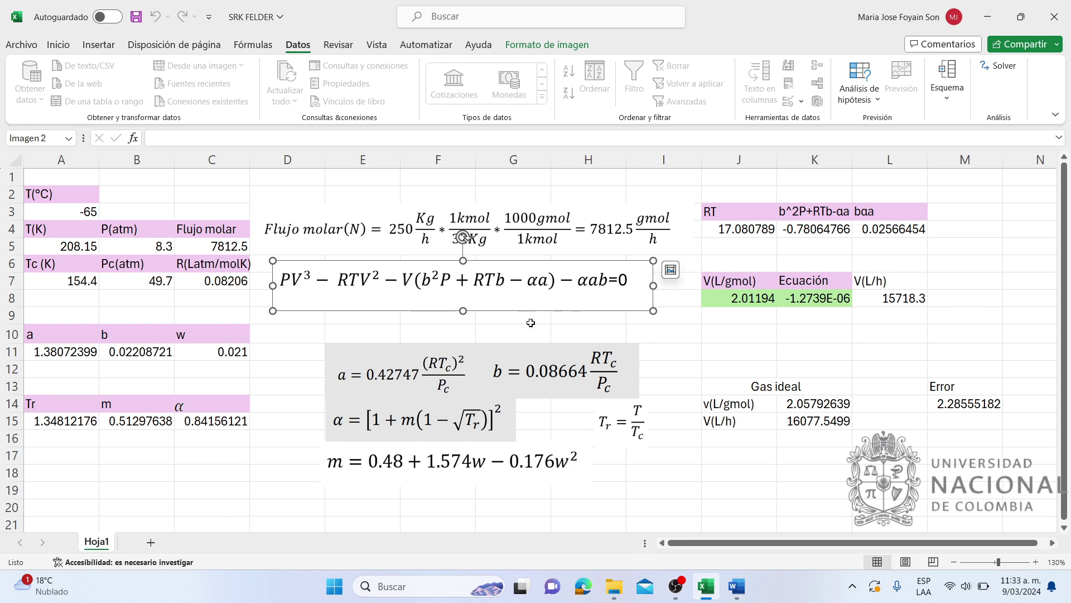
left_click(740, 302)
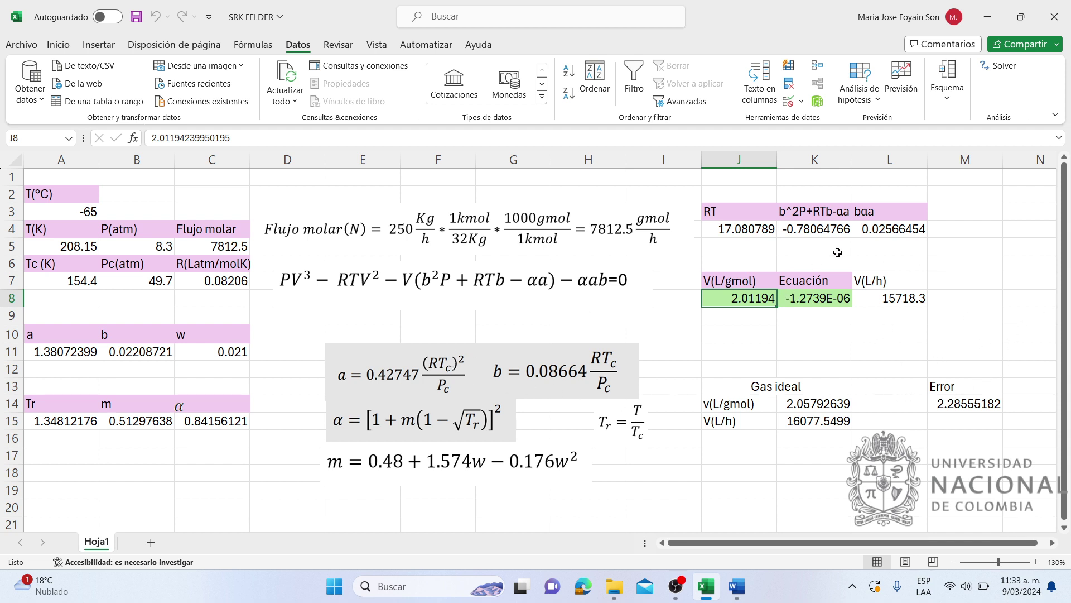
left_click(230, 246)
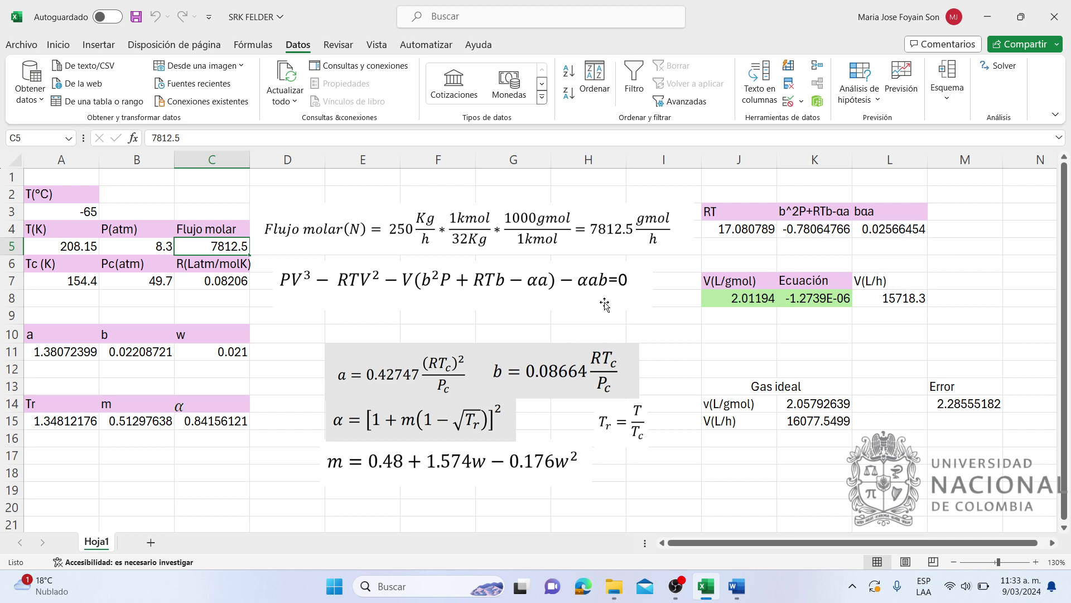
left_click(768, 298)
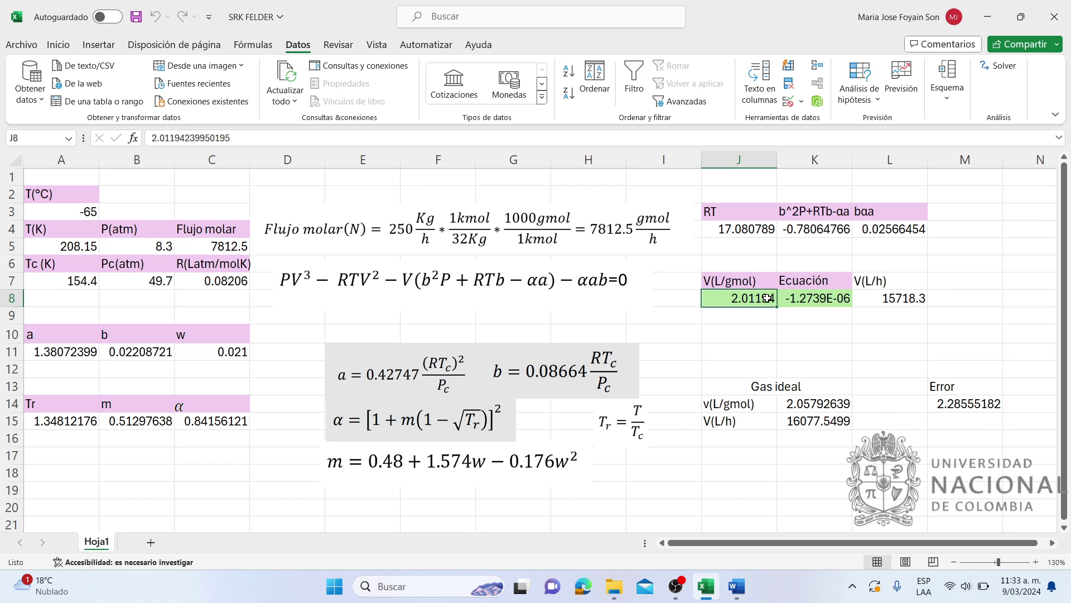
left_click(235, 246)
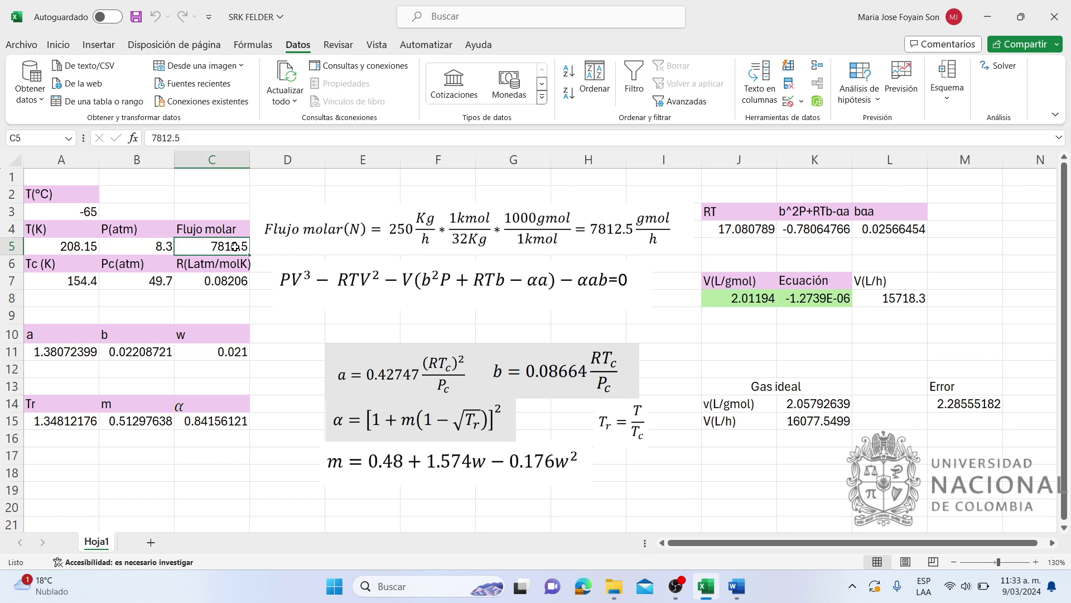
left_click(909, 299)
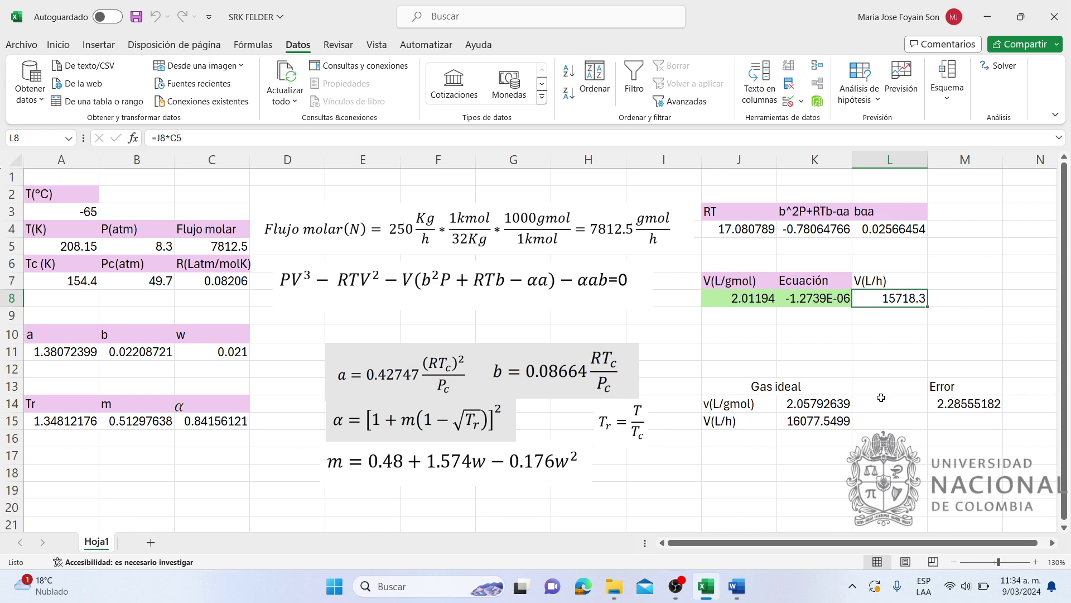
left_click(965, 331)
left_click(916, 303)
Inspect the ideal gas formulas for the molar volume in K14 and the volumetric flow in K15
left_click(790, 405)
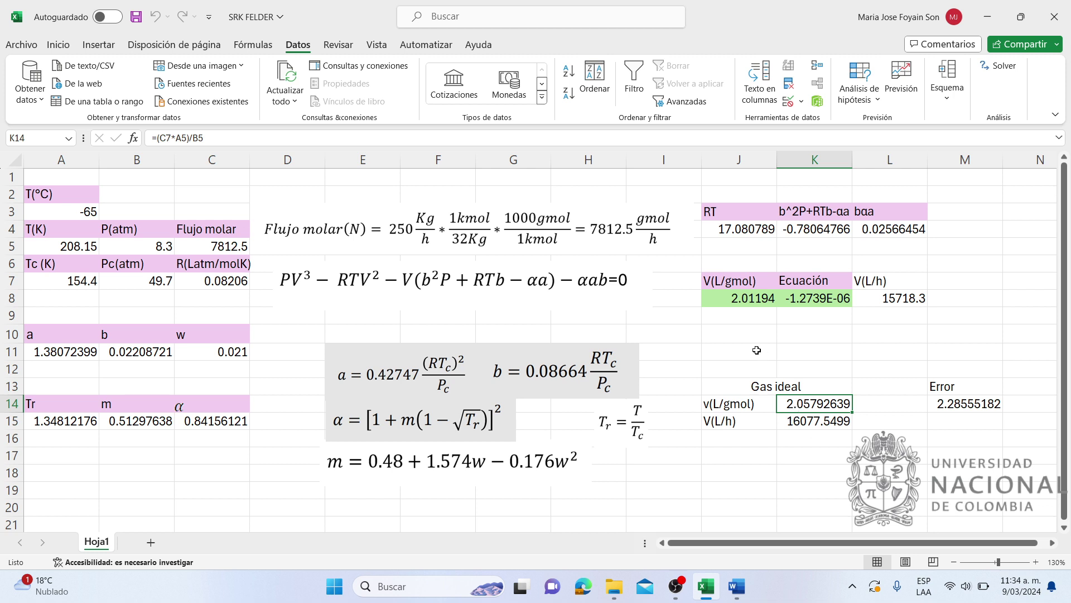
left_click(818, 423)
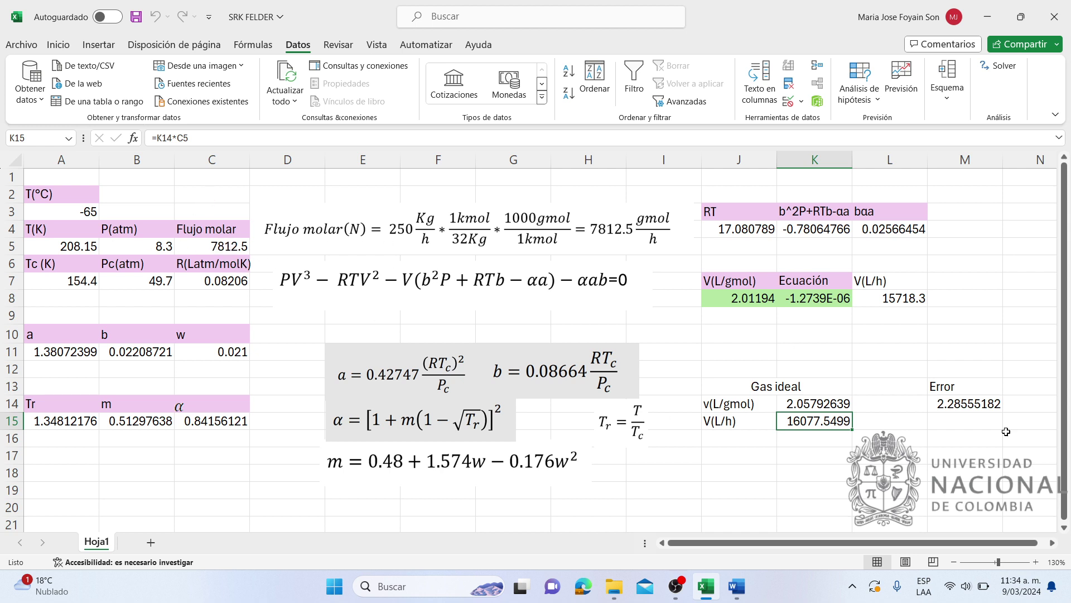
left_click(816, 443)
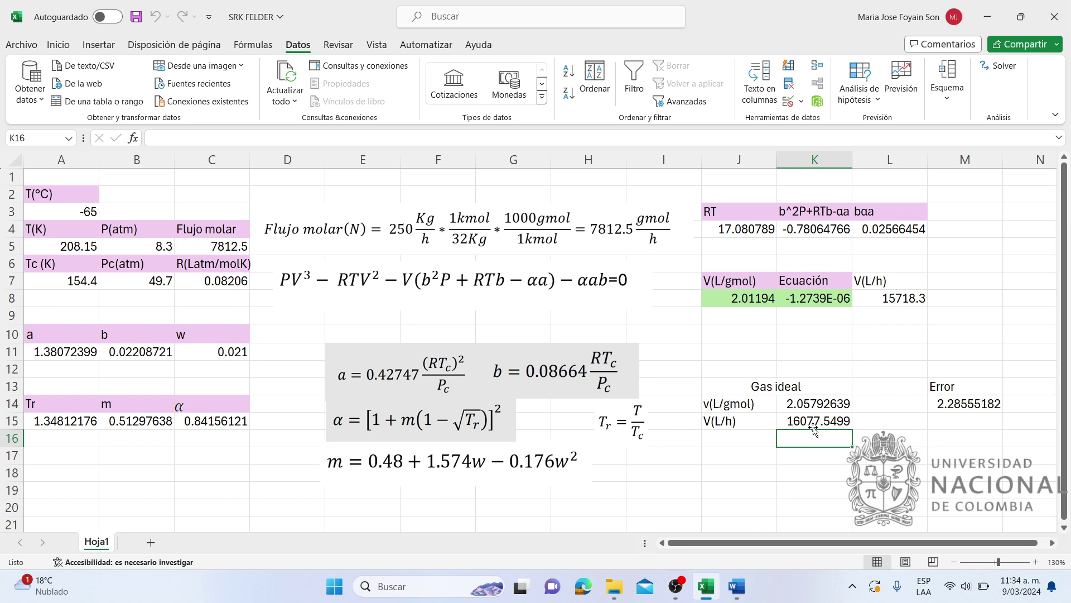
left_click(813, 422)
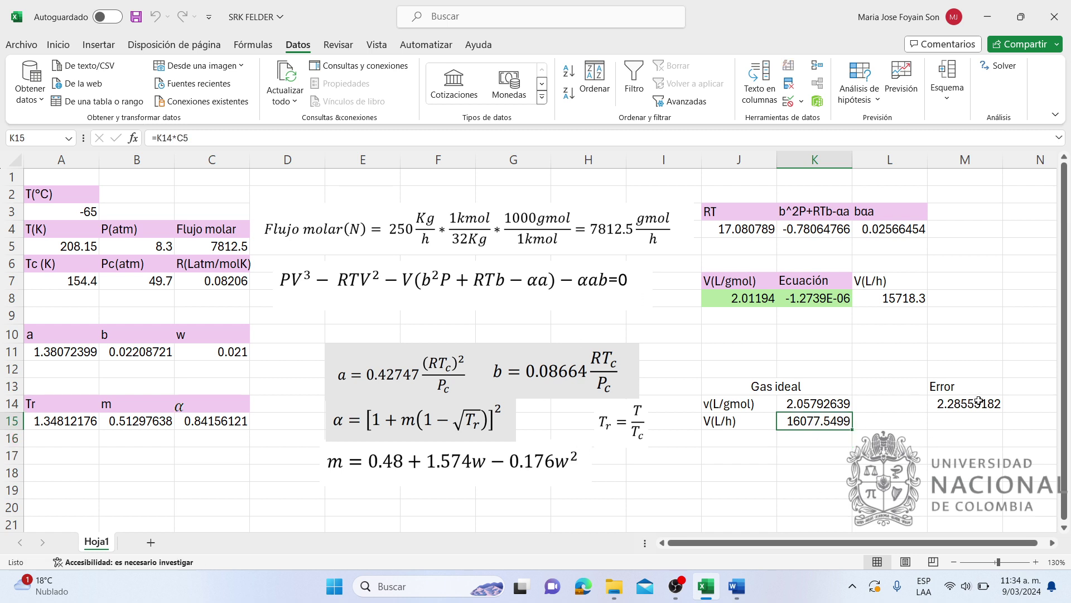
Compare the SRK flow in L8 with the ideal gas flow in K15 and inspect the percentage error formula in M14
left_click(868, 301)
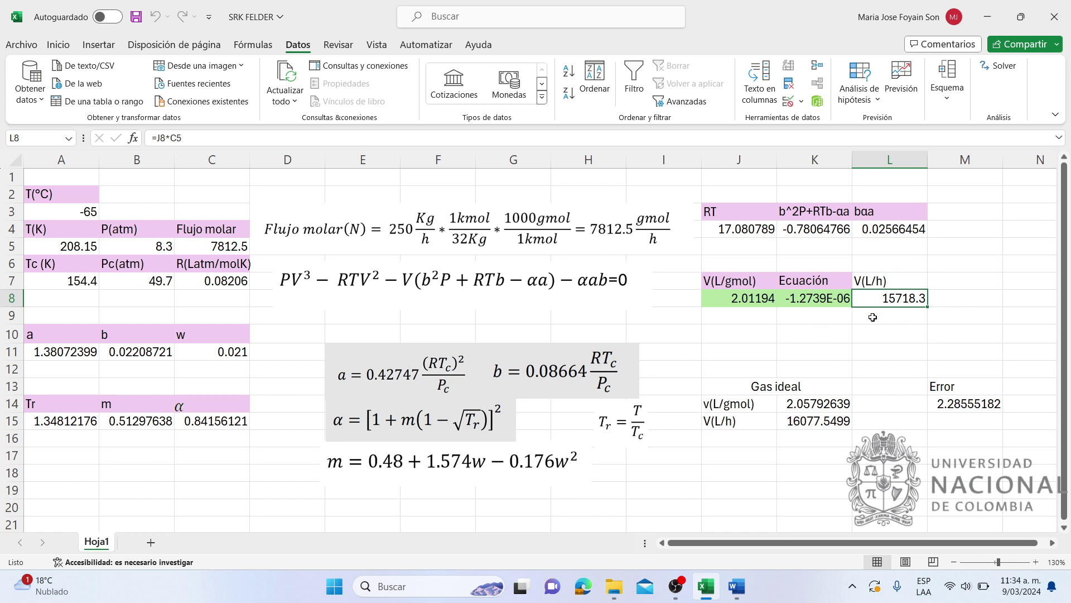
left_click(294, 286)
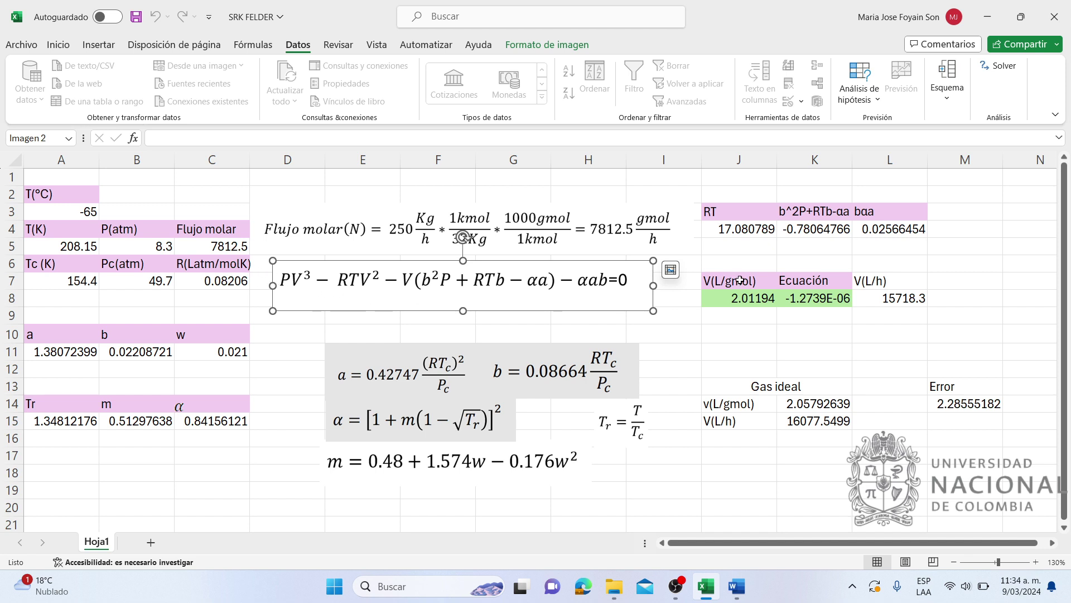
left_click(979, 405)
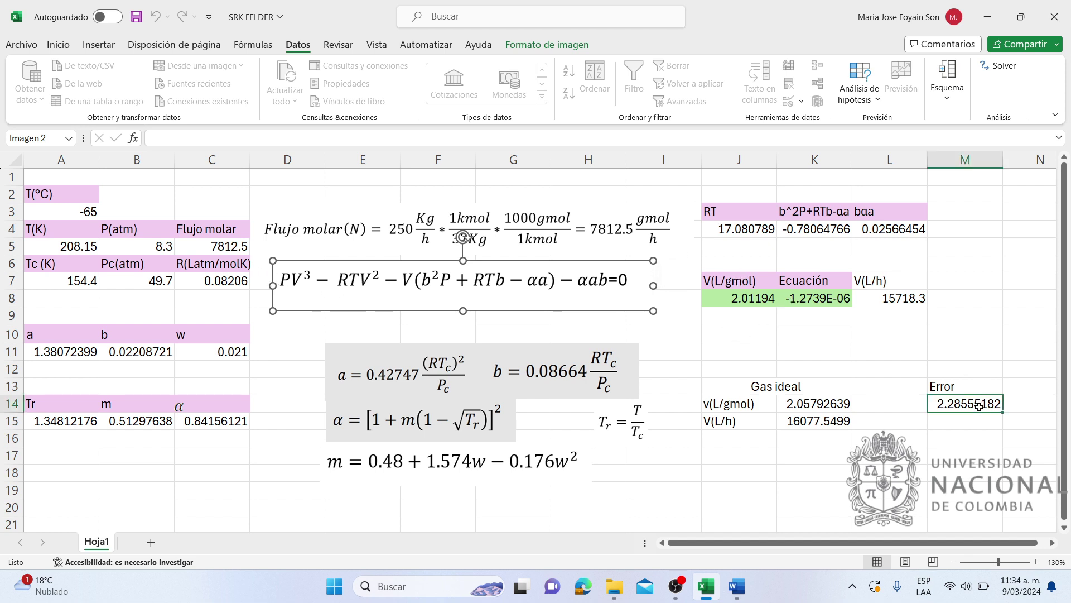
left_click(798, 424)
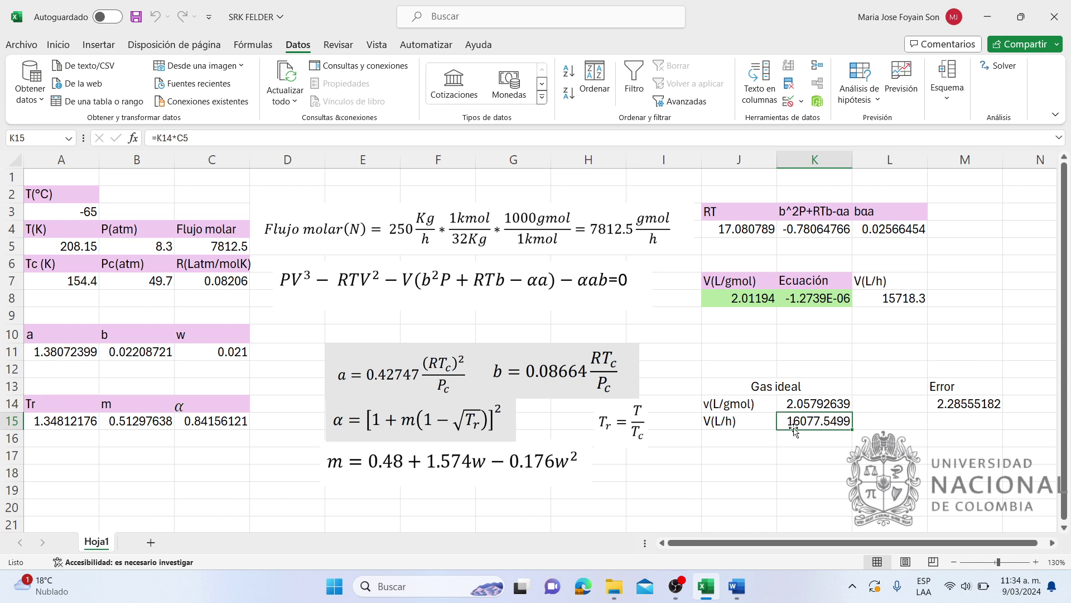
left_click(875, 304)
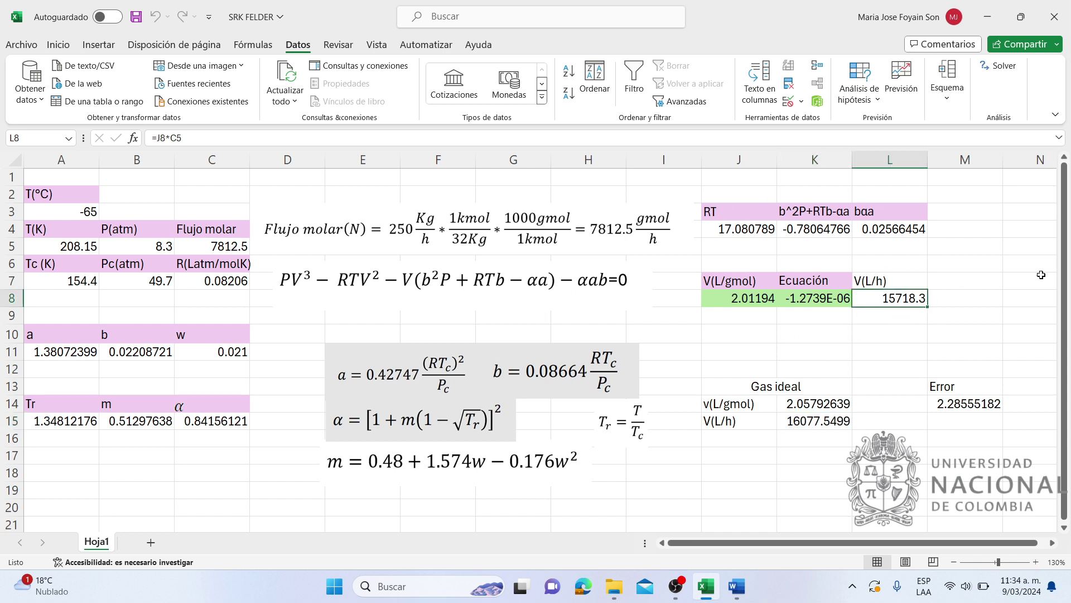
left_click(954, 406)
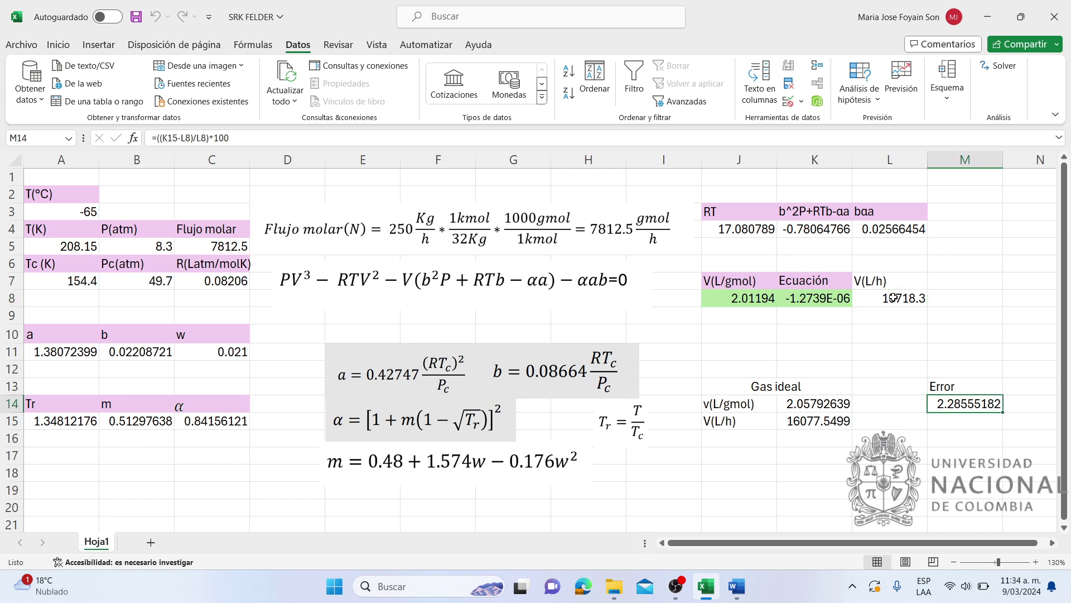